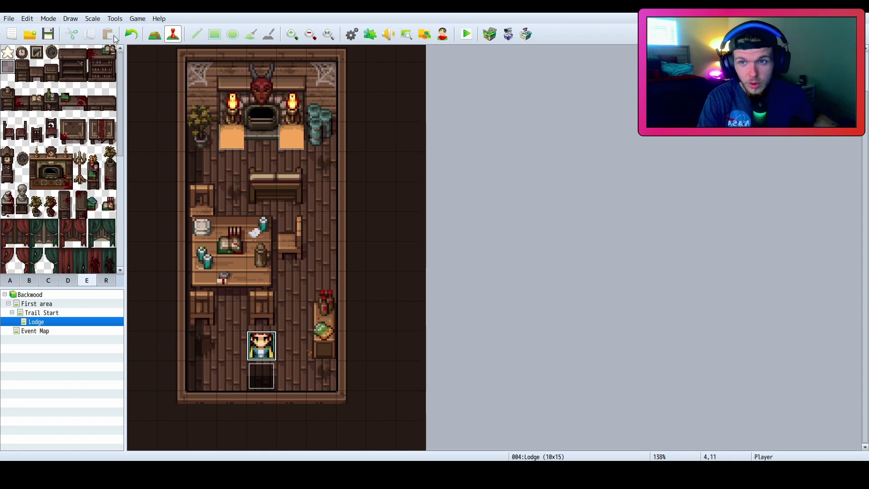
Open the editor's additional-tools manager from the tools list and confirm it.
click(116, 19)
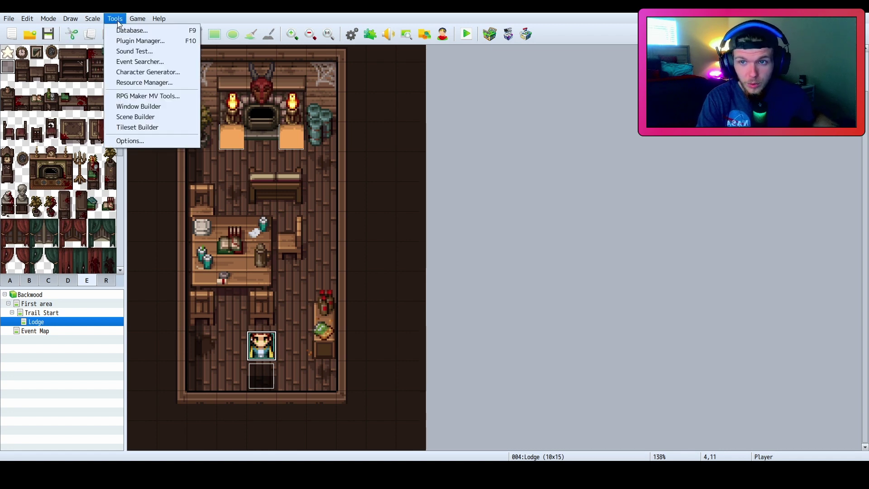
click(138, 101)
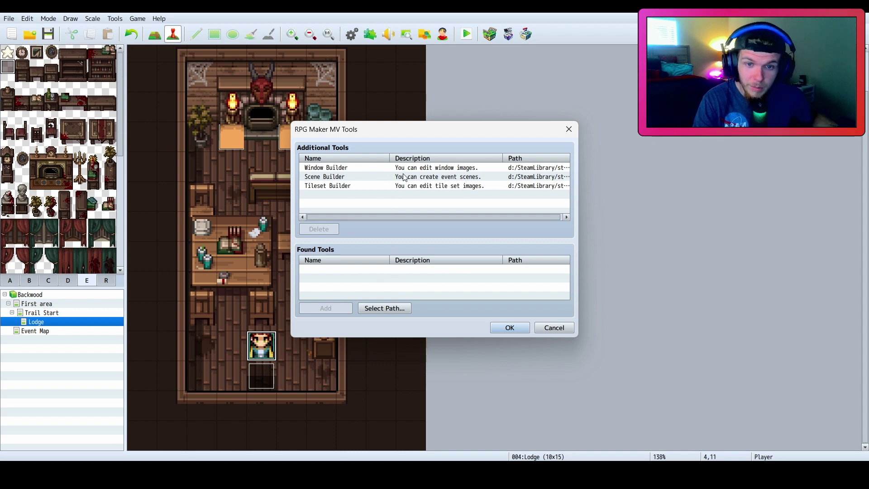
click(504, 327)
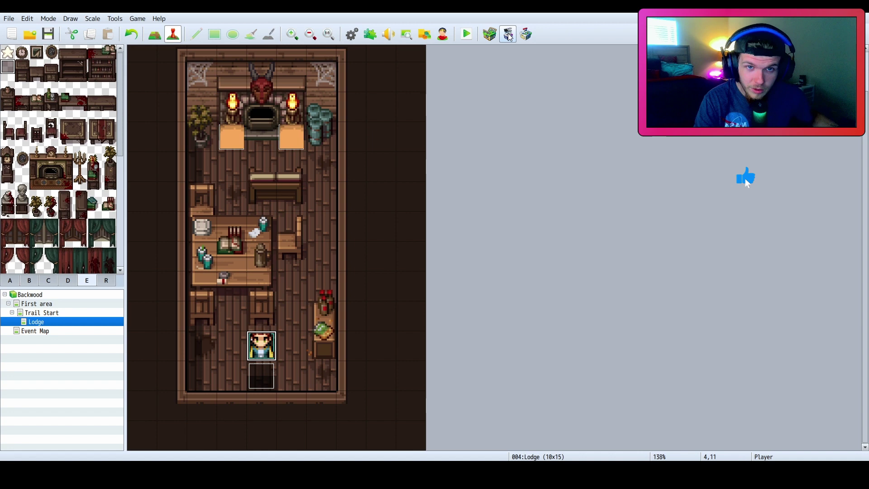
Launch Window Builder and choose File > Open MV Project.
click(490, 34)
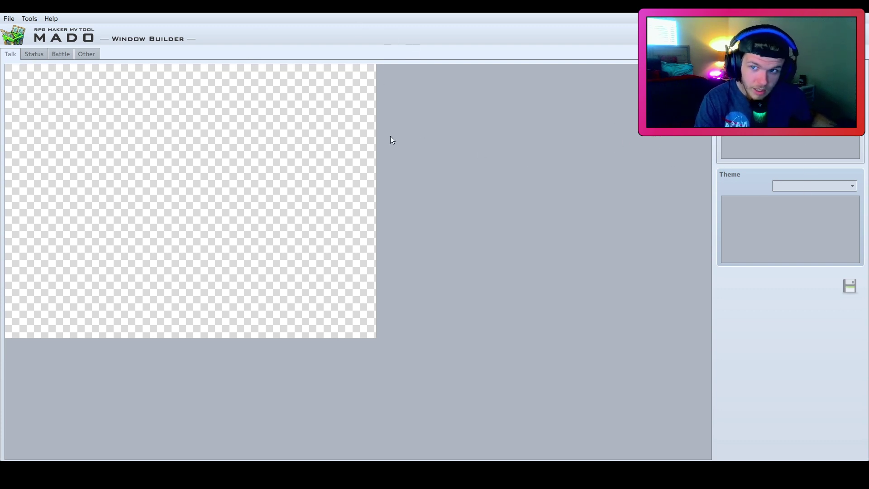
click(9, 19)
click(9, 19)
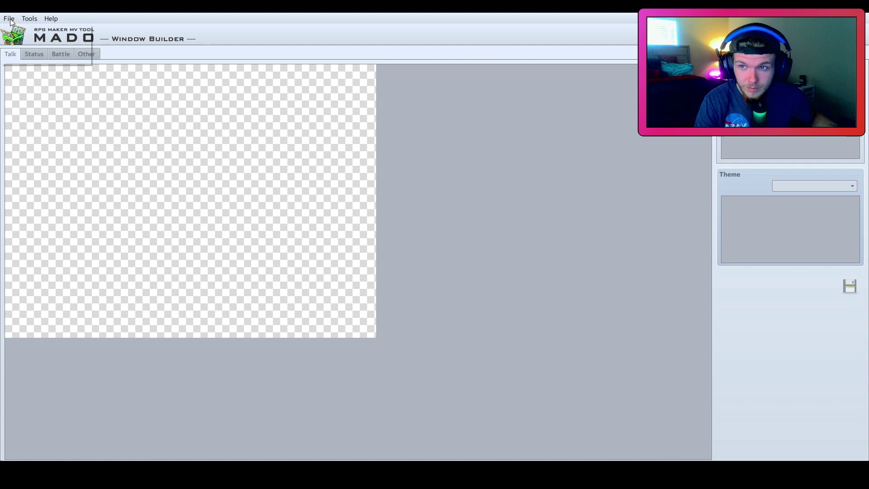
click(9, 19)
click(18, 30)
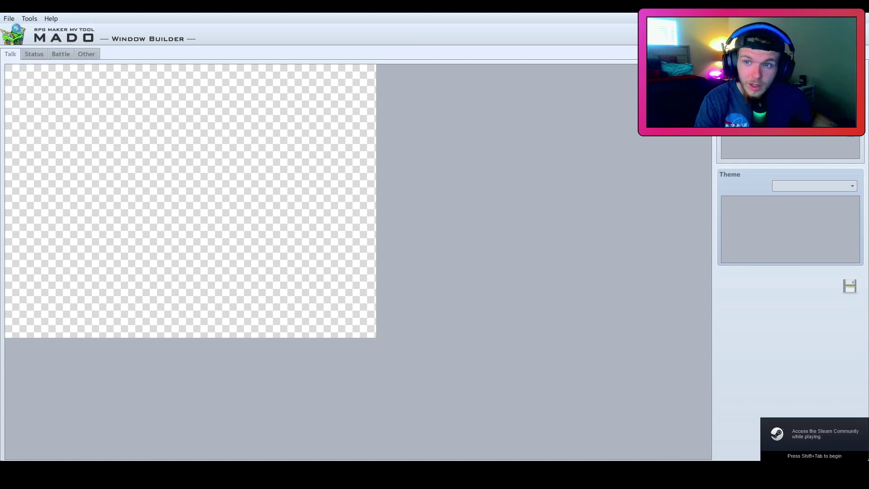
Open the Game file from D: > SteamLibrary > rpg maker mv games > backwood.
scroll(175, 181, down, 2)
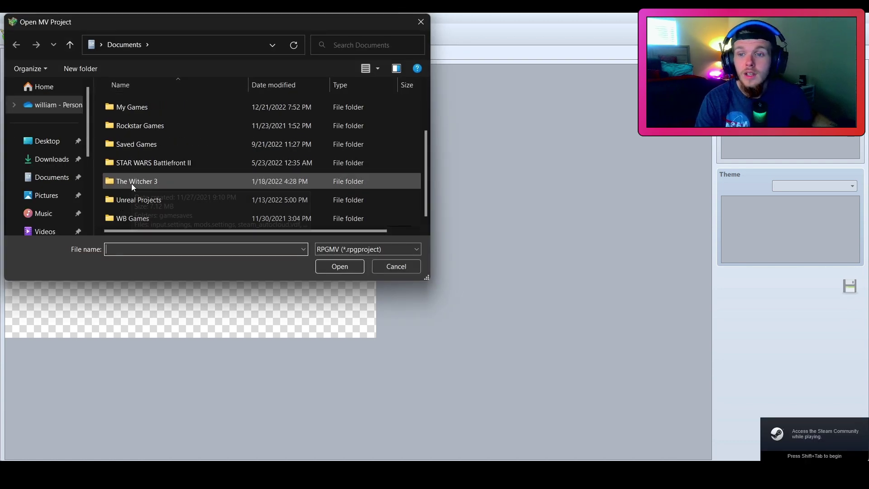
scroll(20, 205, down, 5)
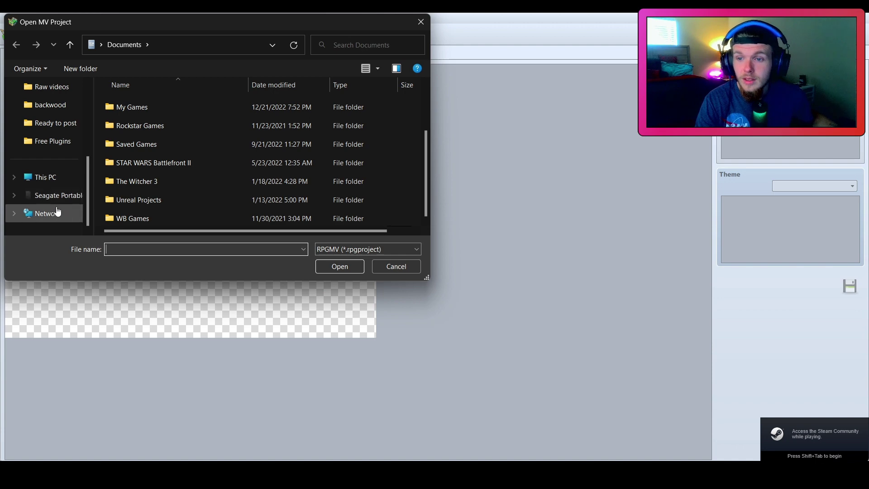
click(50, 195)
scroll(140, 151, down, 2)
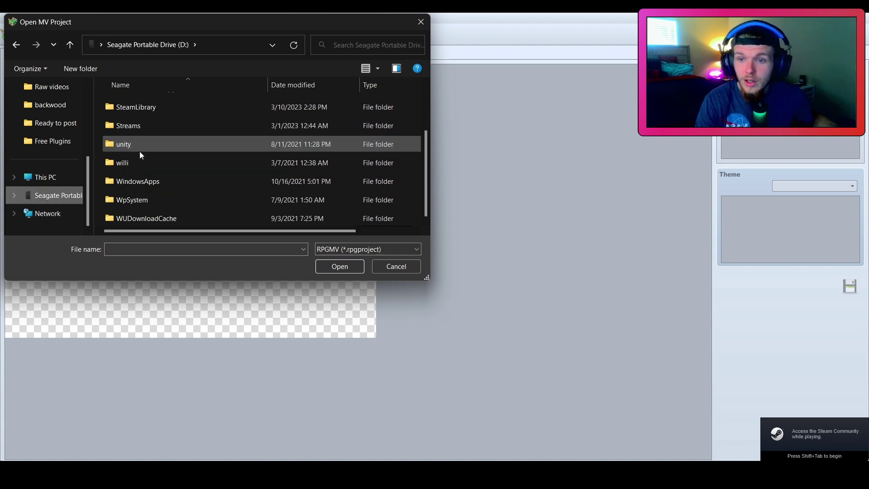
double_click(161, 107)
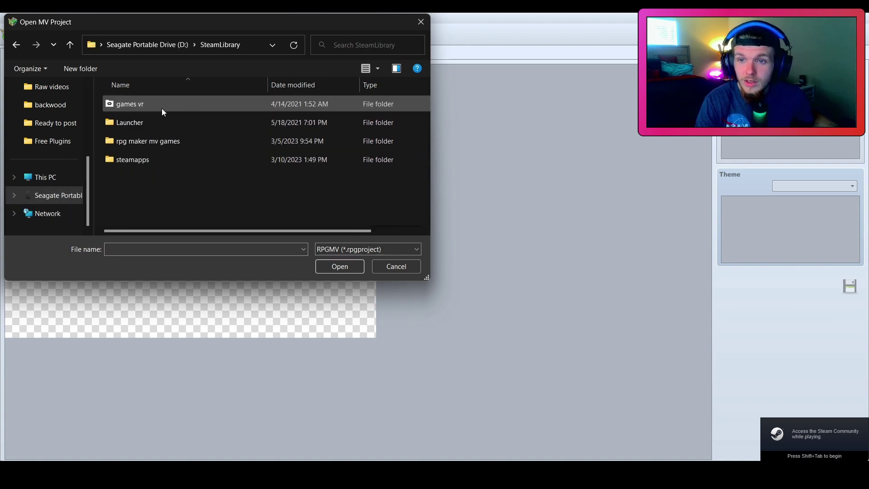
click(159, 140)
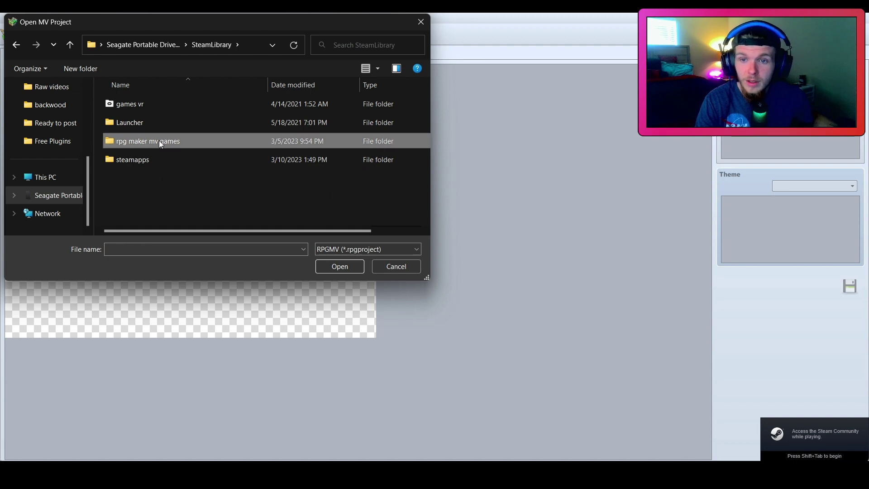
double_click(159, 141)
double_click(161, 106)
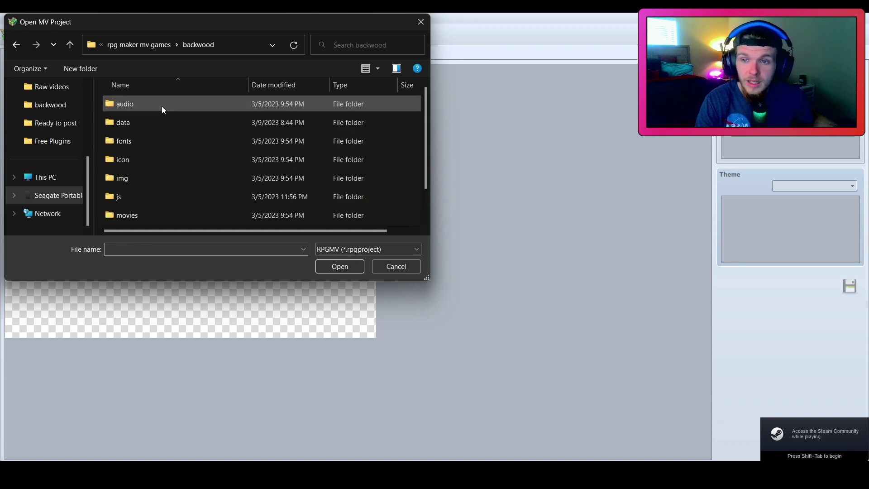
scroll(159, 127, down, 1)
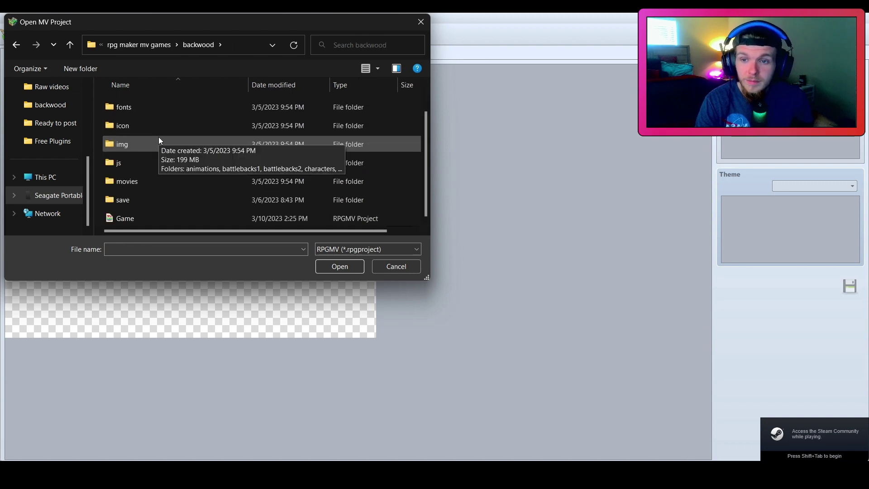
double_click(125, 219)
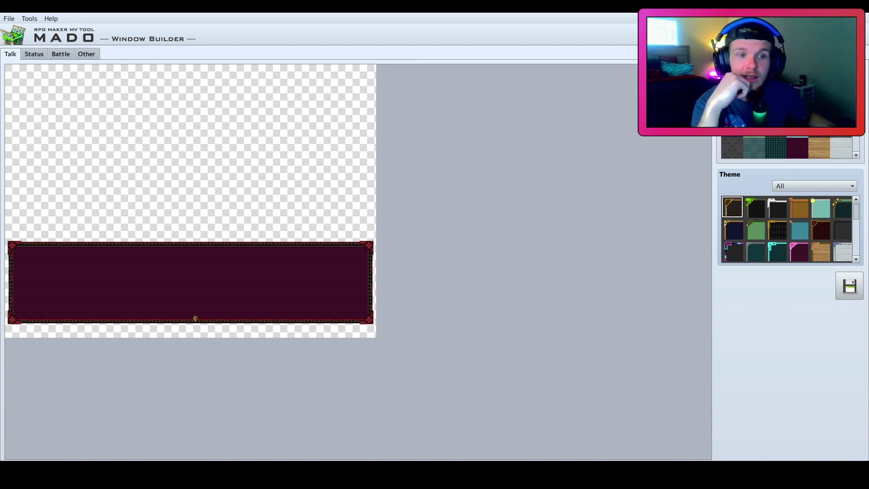
Preview dark grey, teal, dark purple and other background fills on the Talk window.
click(733, 131)
click(755, 129)
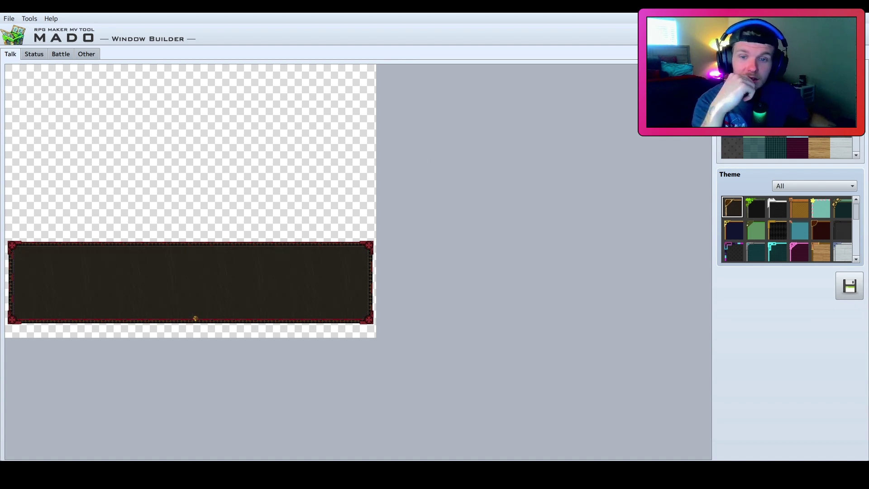
click(776, 129)
click(820, 129)
click(797, 129)
click(732, 136)
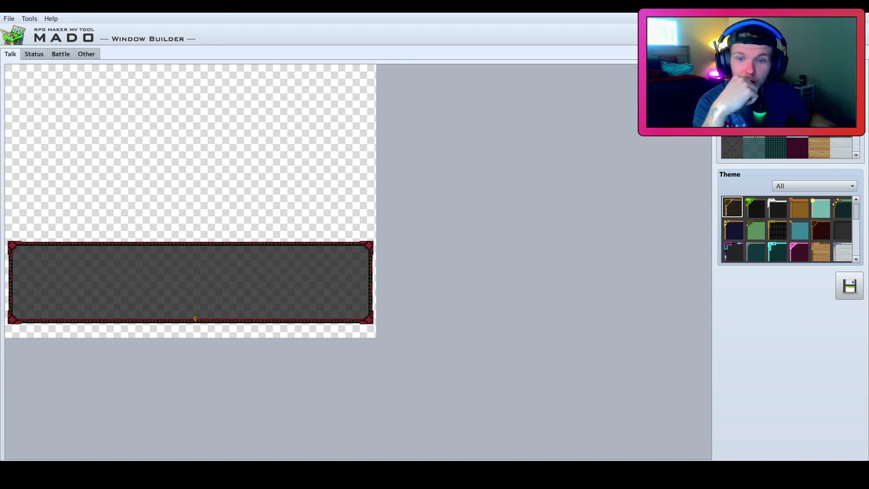
click(757, 143)
click(737, 138)
click(750, 141)
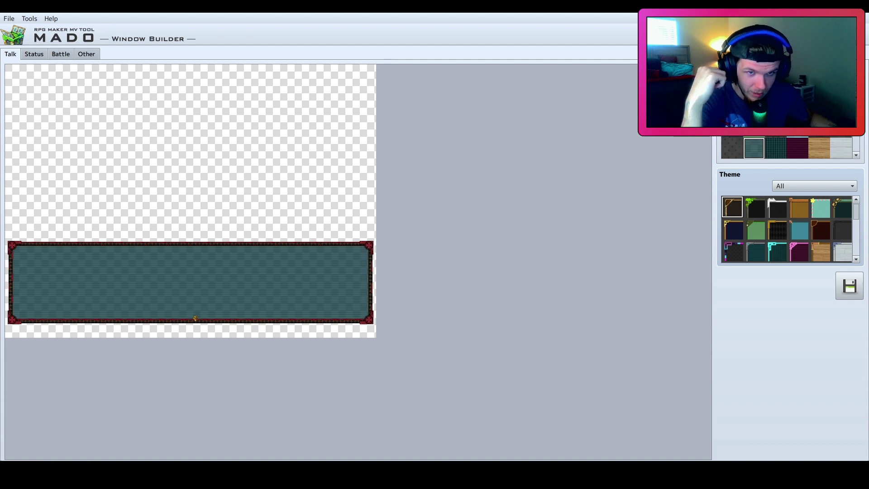
click(733, 148)
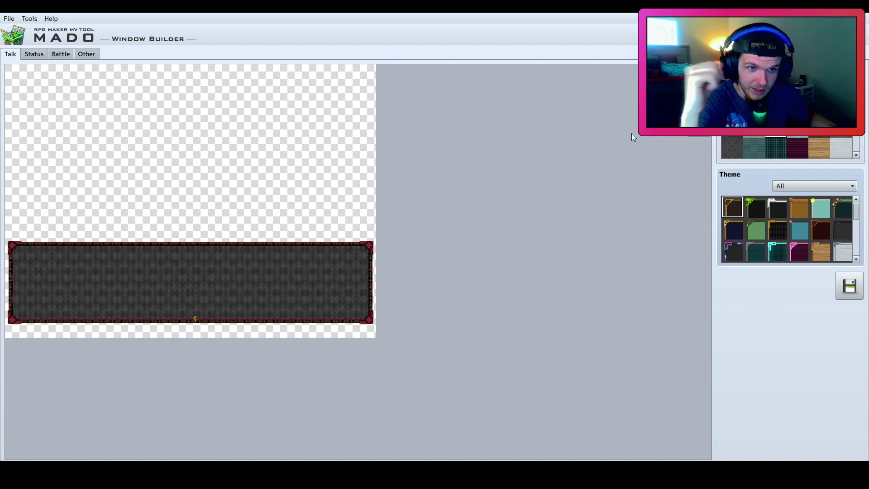
Try light, plank and dark wood and solid black fills, then settle on dark purple.
click(815, 150)
scroll(794, 140, down, 2)
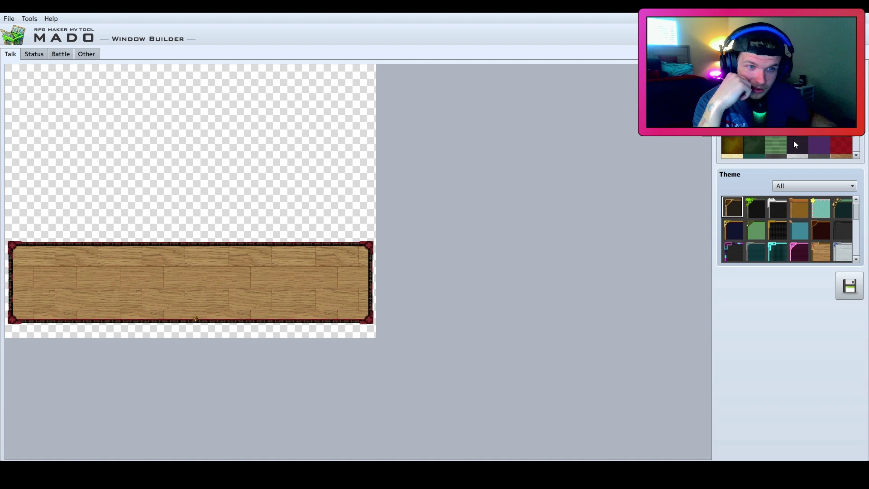
click(837, 135)
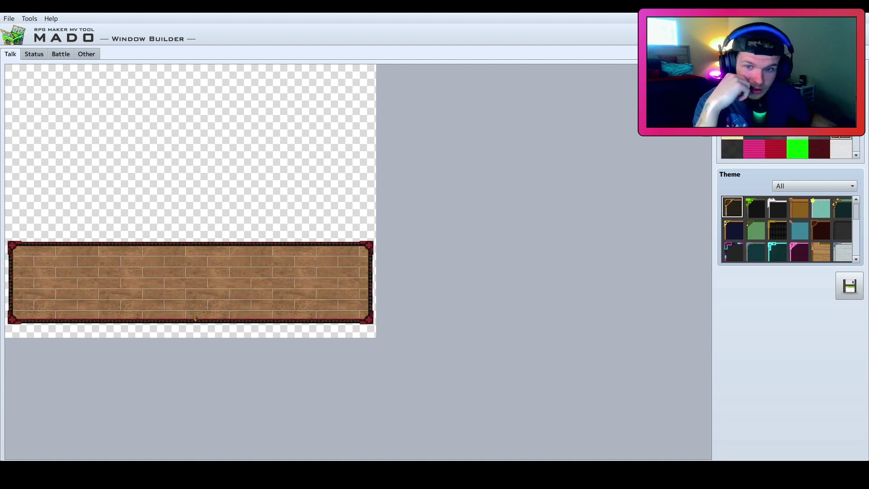
scroll(784, 136, down, 2)
scroll(807, 137, down, 2)
scroll(797, 137, down, 2)
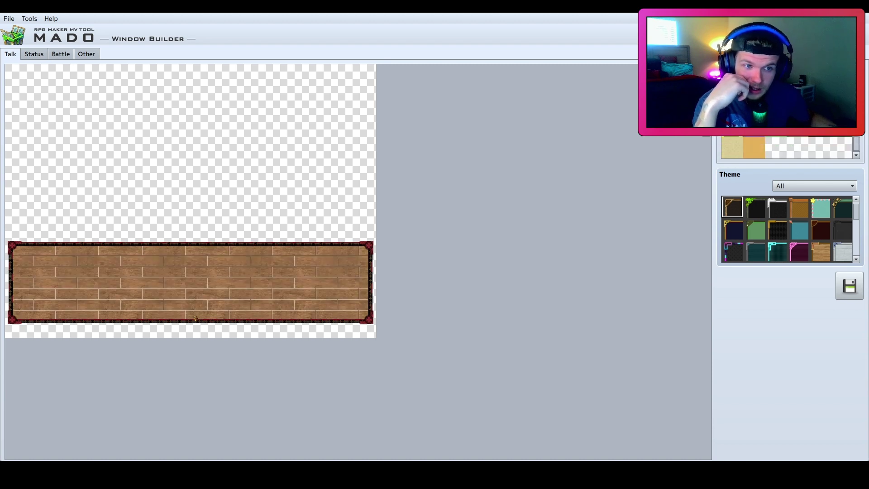
click(810, 134)
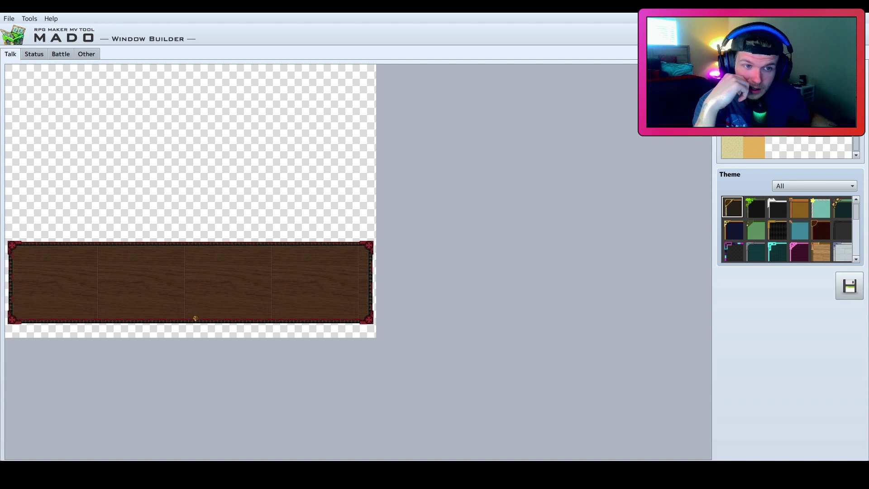
scroll(751, 136, down, 2)
click(751, 137)
scroll(752, 136, down, 2)
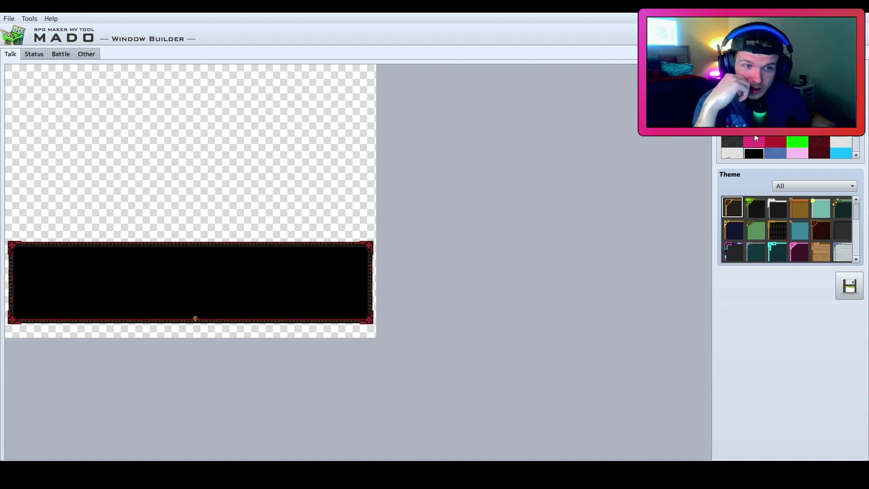
scroll(755, 141, down, 3)
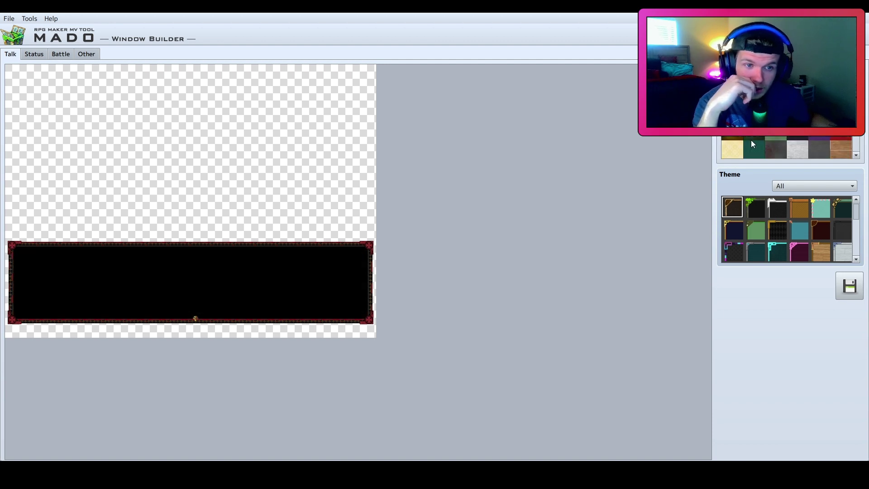
scroll(755, 137, down, 2)
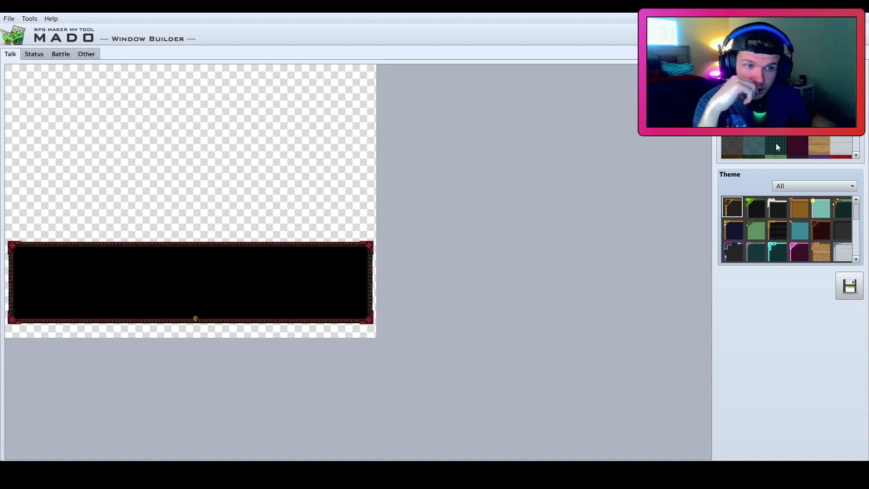
click(797, 140)
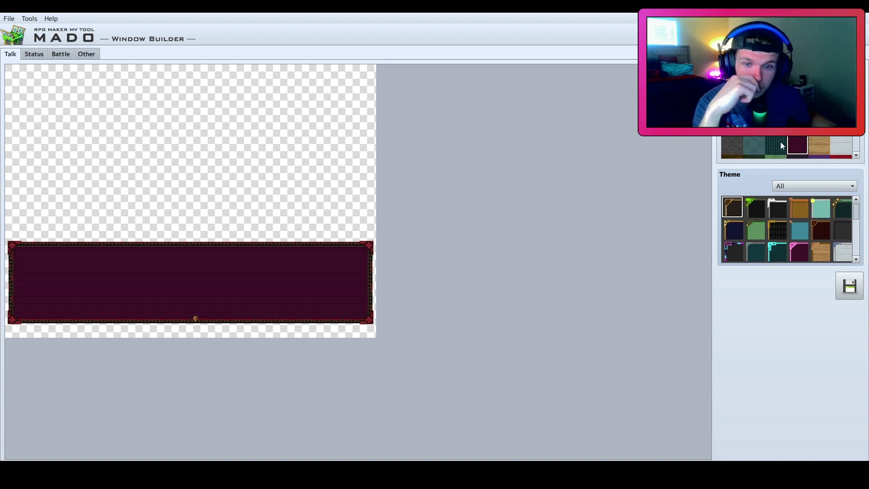
Try gold, dark olive and magenta frames, then give the message window a green frame.
scroll(781, 143, down, 2)
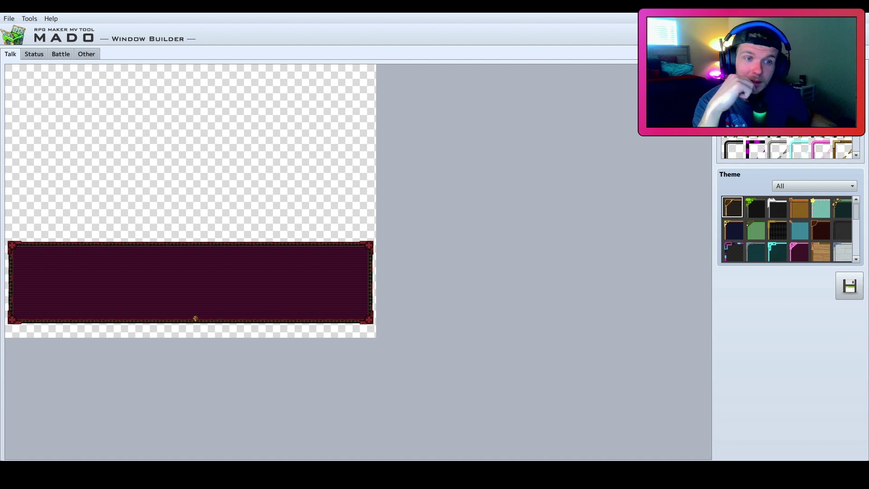
click(843, 147)
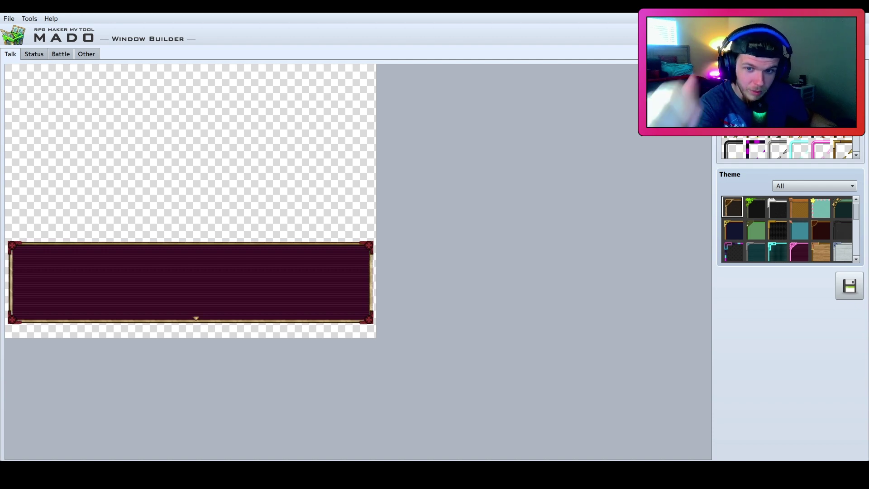
click(779, 125)
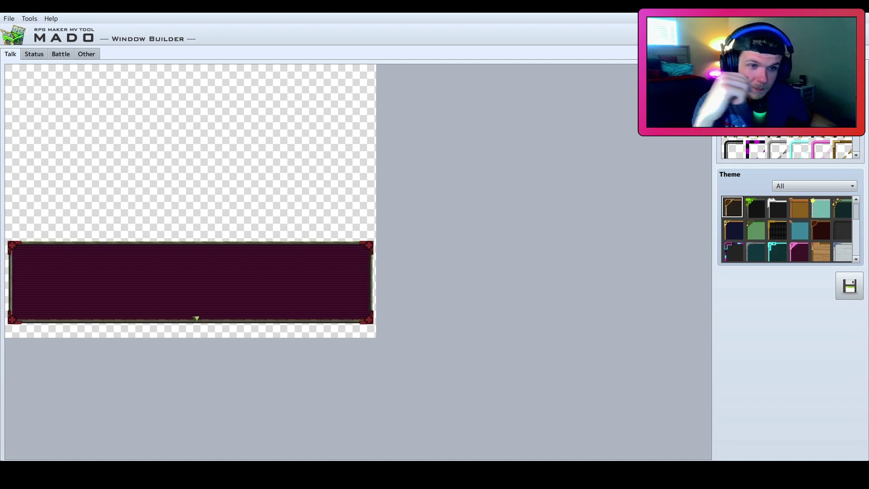
scroll(805, 153, down, 3)
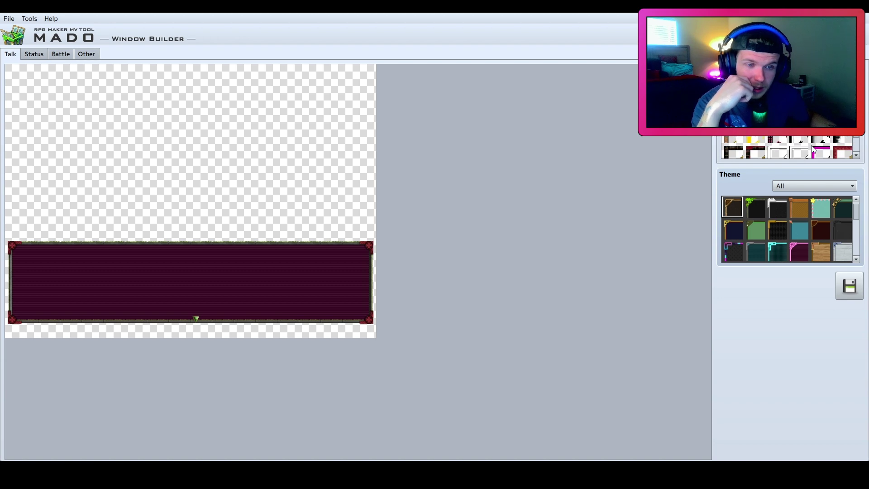
click(822, 153)
scroll(793, 149, down, 2)
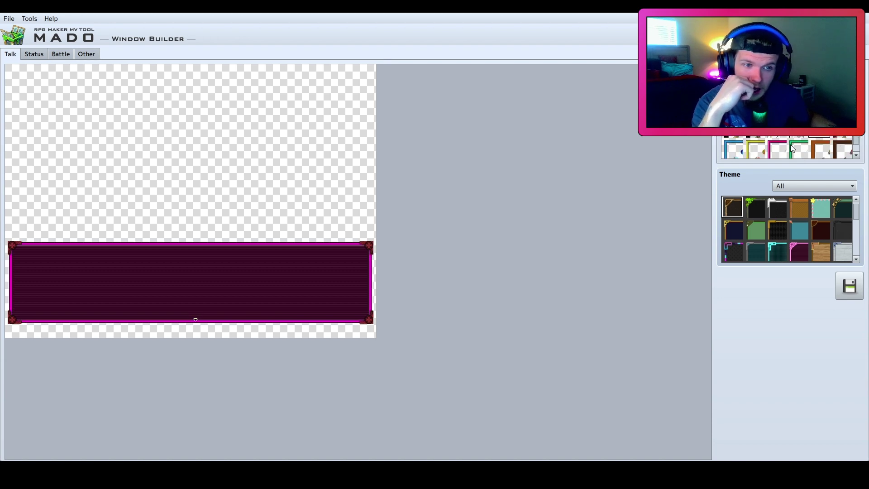
click(793, 150)
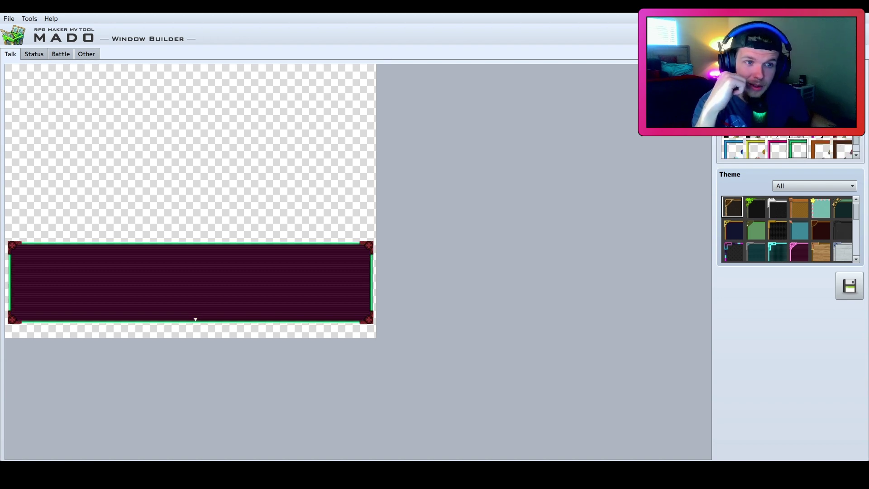
Preview cyan corner brackets, then make the corner ornaments magenta.
scroll(792, 149, down, 2)
scroll(793, 150, down, 2)
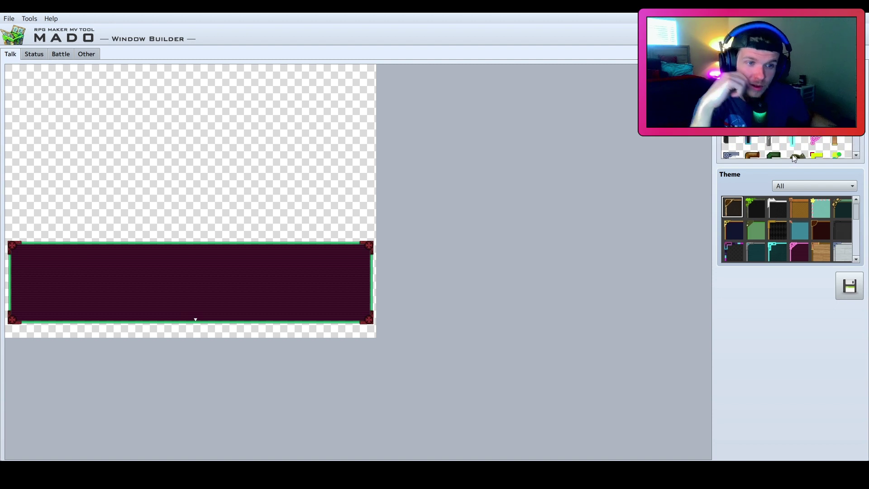
click(798, 129)
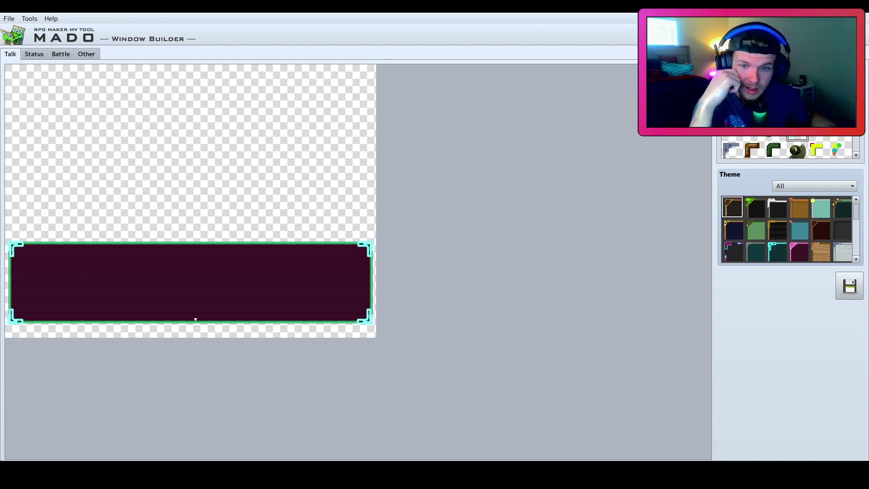
click(755, 128)
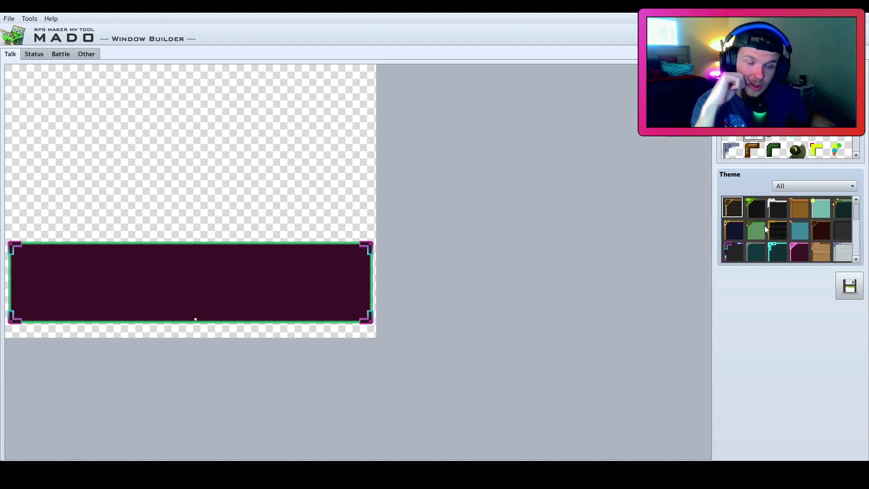
scroll(832, 240, down, 5)
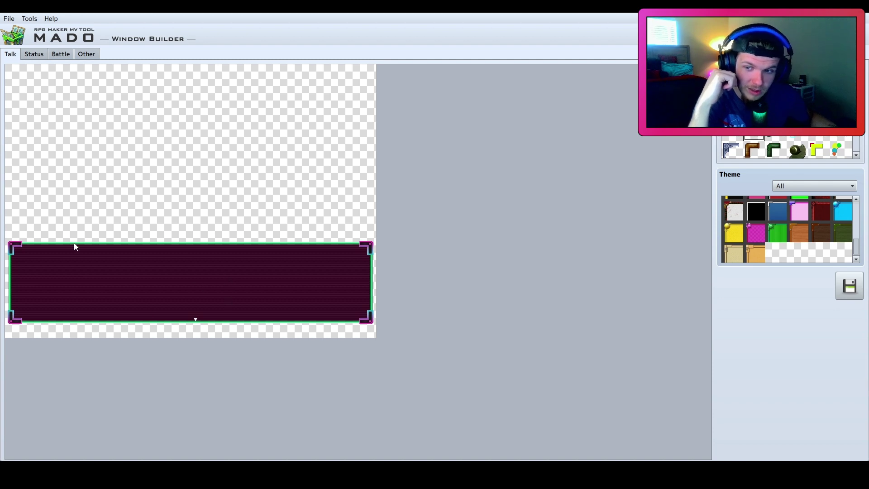
Preview the Status layout, then the Battle layout with its two bottom windows.
click(45, 55)
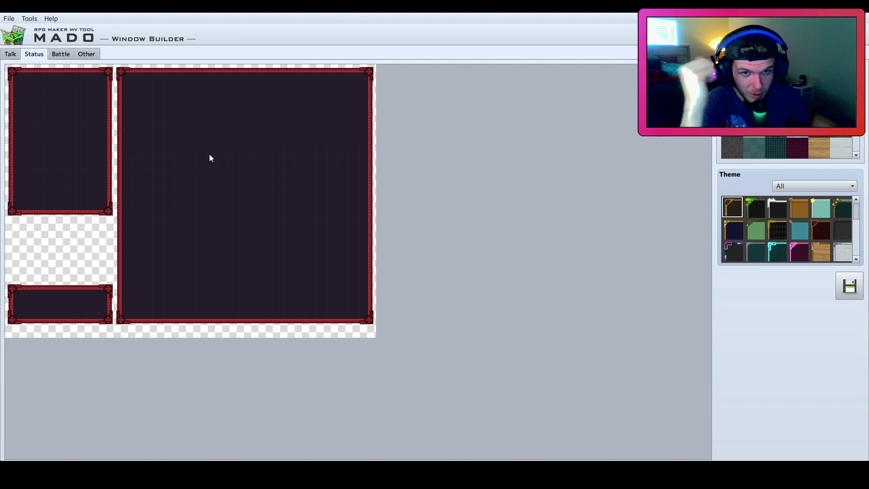
click(55, 54)
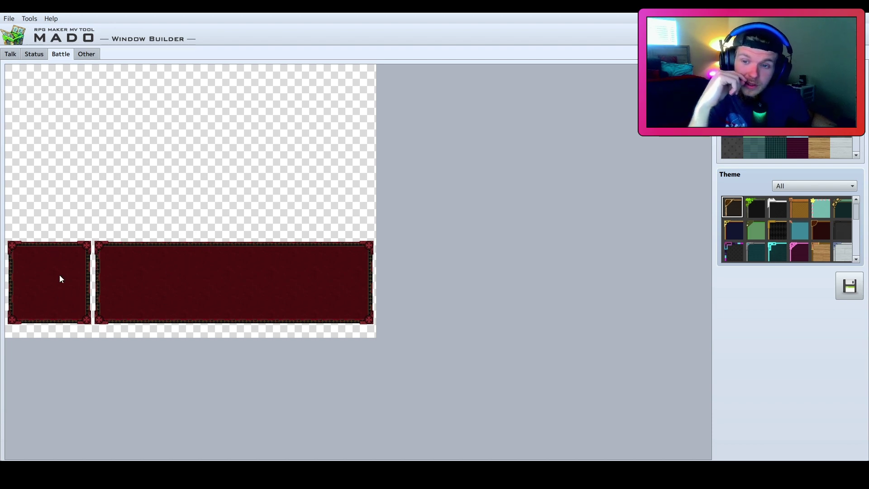
Cycle through the Talk, Status and Battle layouts to reach the Other window.
click(19, 54)
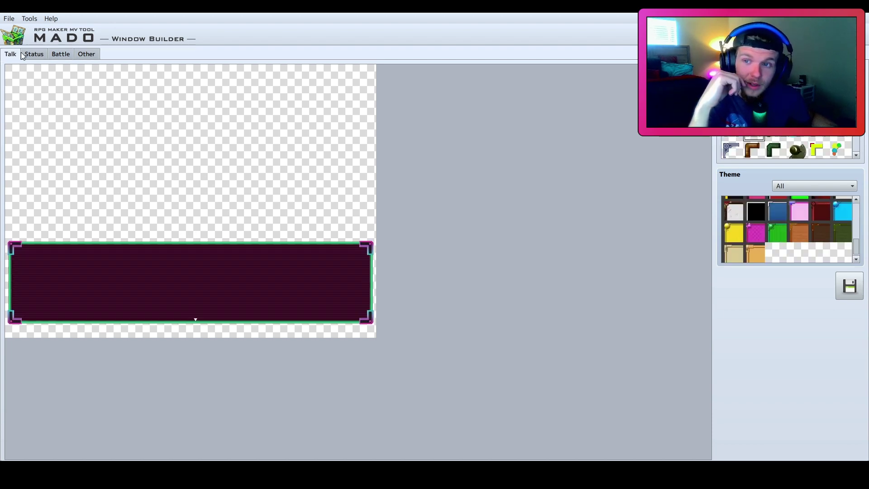
click(43, 54)
click(62, 54)
click(79, 55)
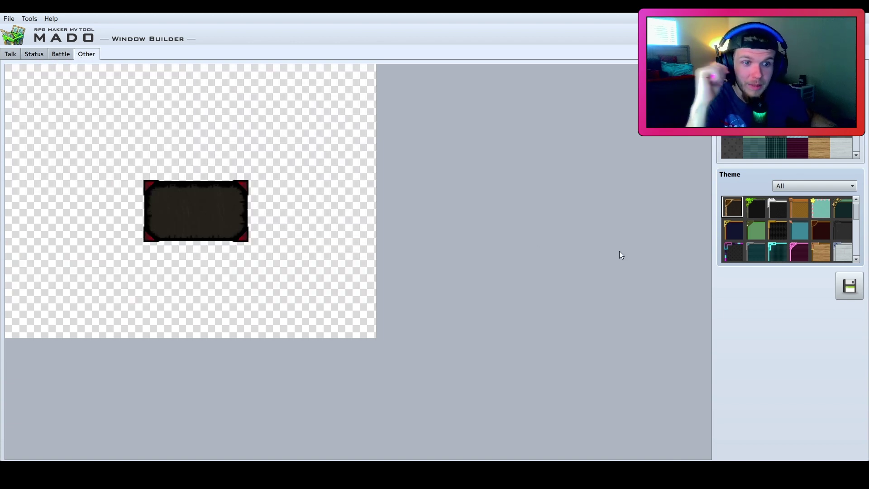
Compare pink, black, hot pink and red themes, settling on light pink with purple corners.
scroll(785, 242, down, 5)
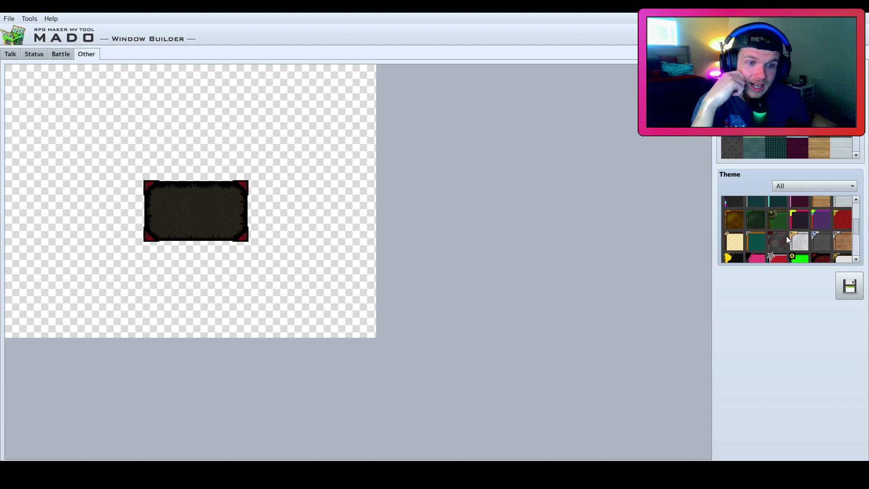
scroll(816, 223, down, 2)
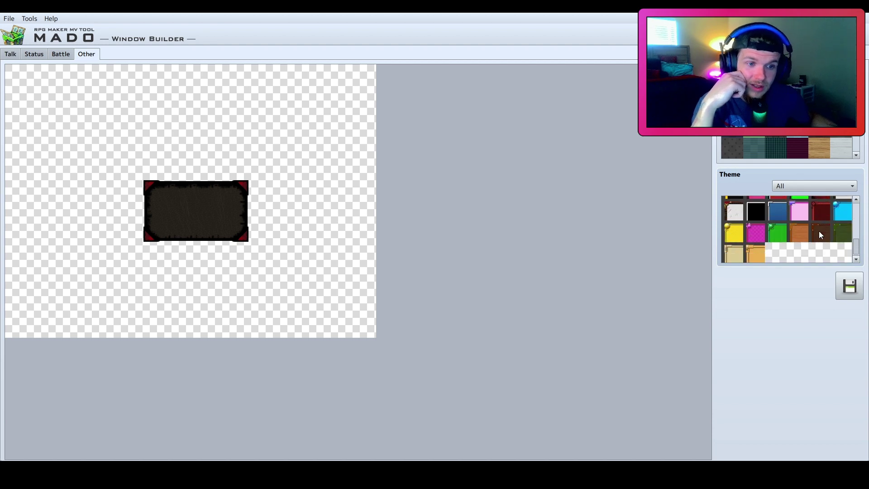
click(795, 213)
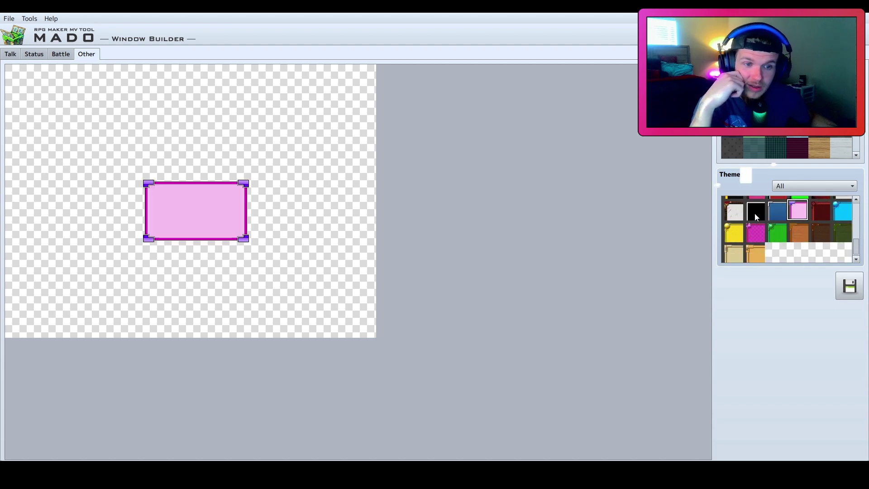
click(757, 218)
click(795, 213)
scroll(796, 216, up, 1)
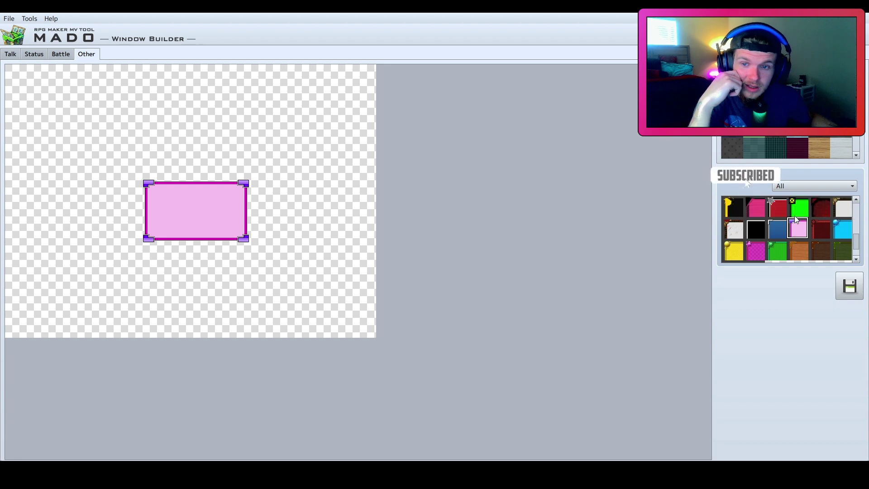
scroll(798, 222, up, 1)
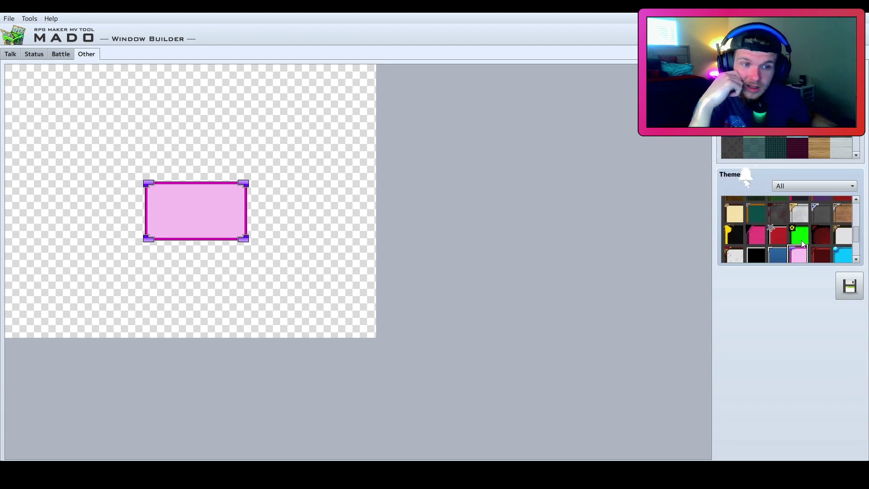
click(757, 233)
click(771, 239)
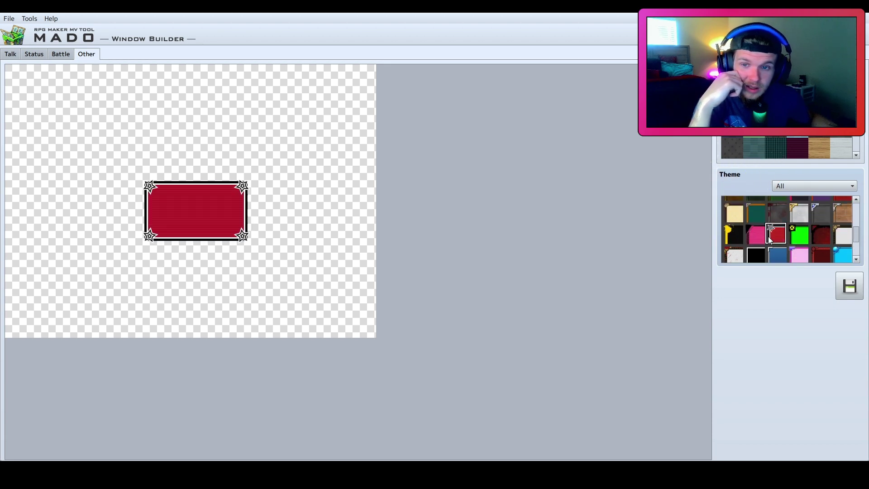
click(798, 253)
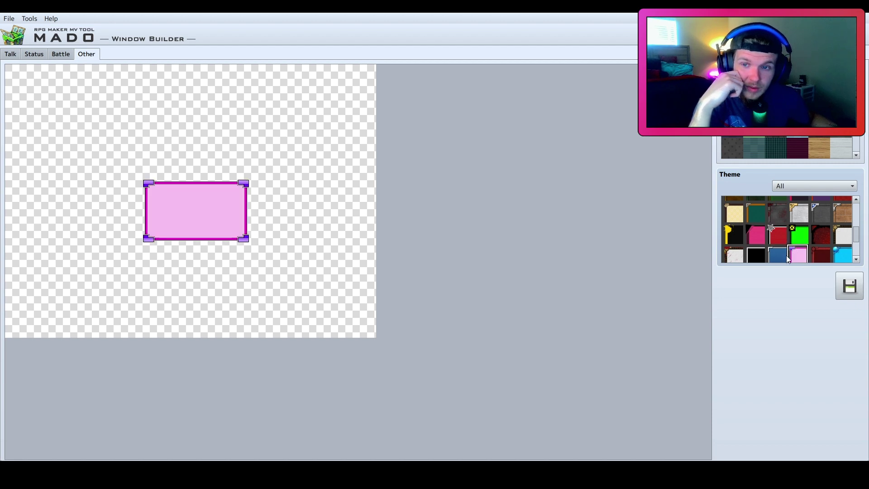
Give the Other window a dark maroon background and a cyan frame.
scroll(804, 226, up, 2)
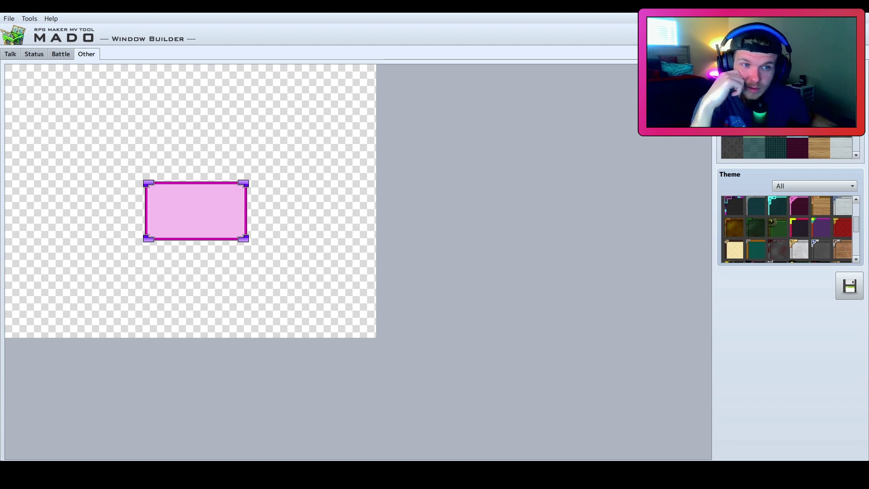
click(797, 145)
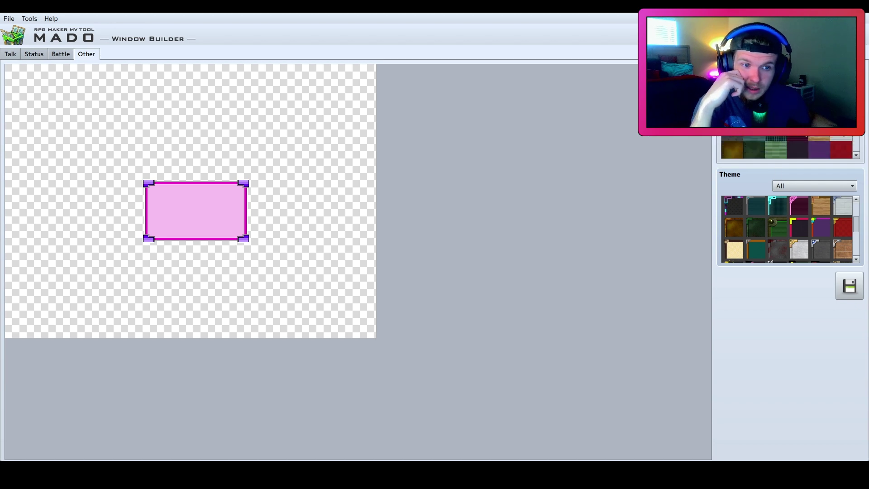
scroll(788, 147, down, 3)
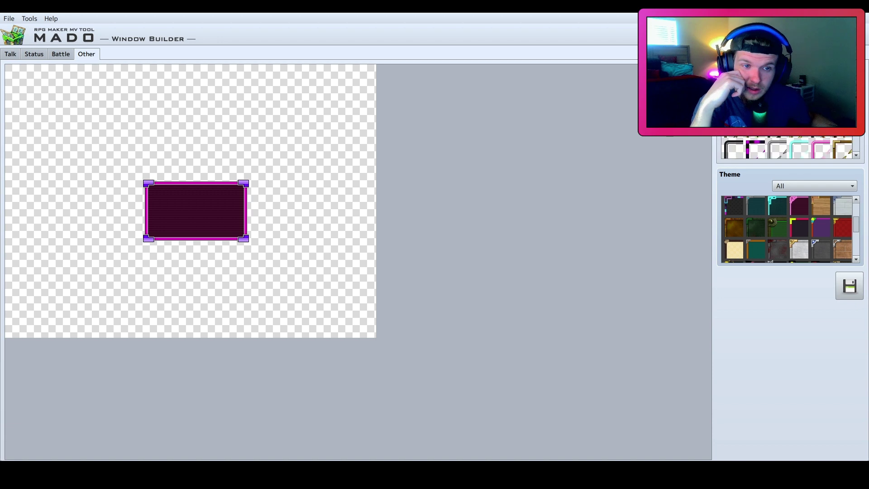
click(801, 150)
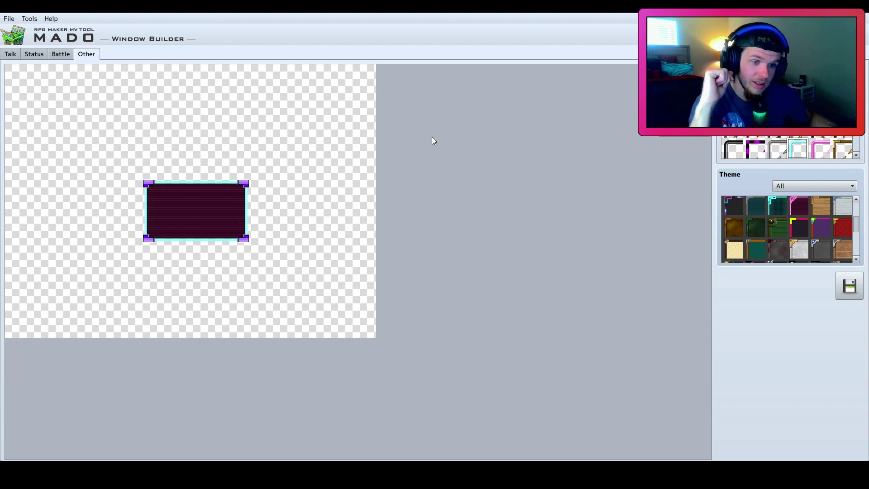
Export the window images into the backwood game folder, acknowledge success, and quit with Alt+F4.
click(850, 287)
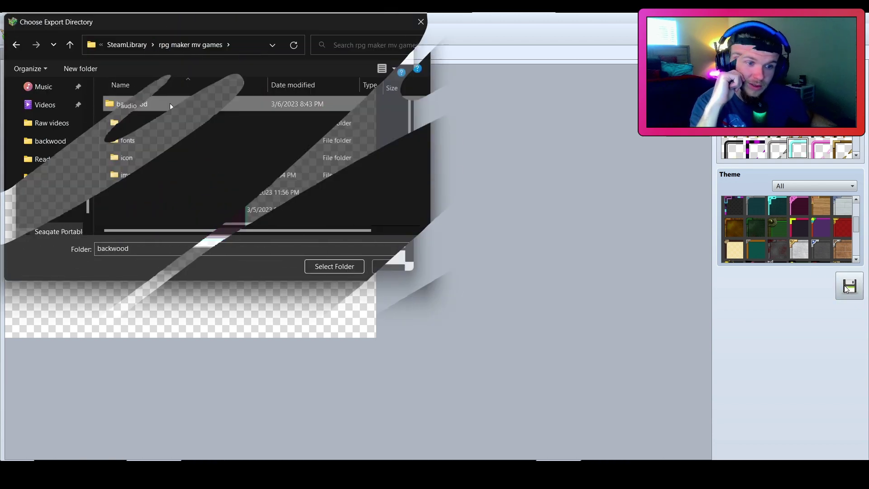
click(347, 267)
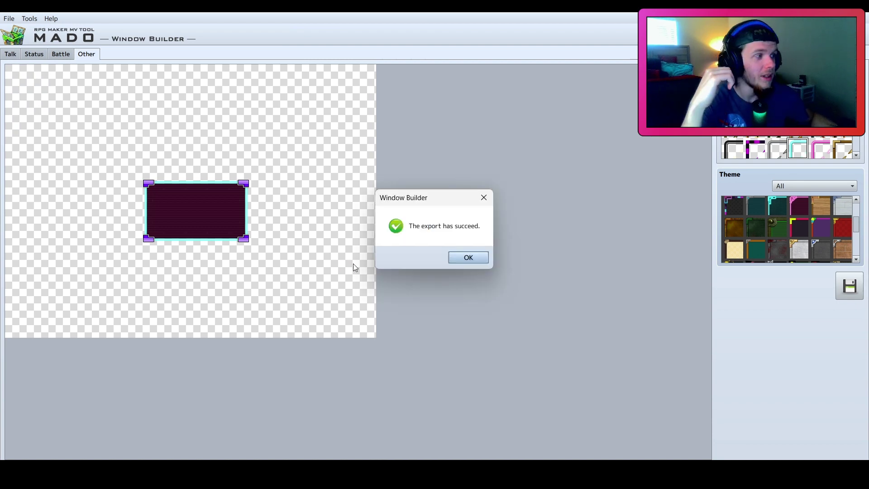
click(480, 260)
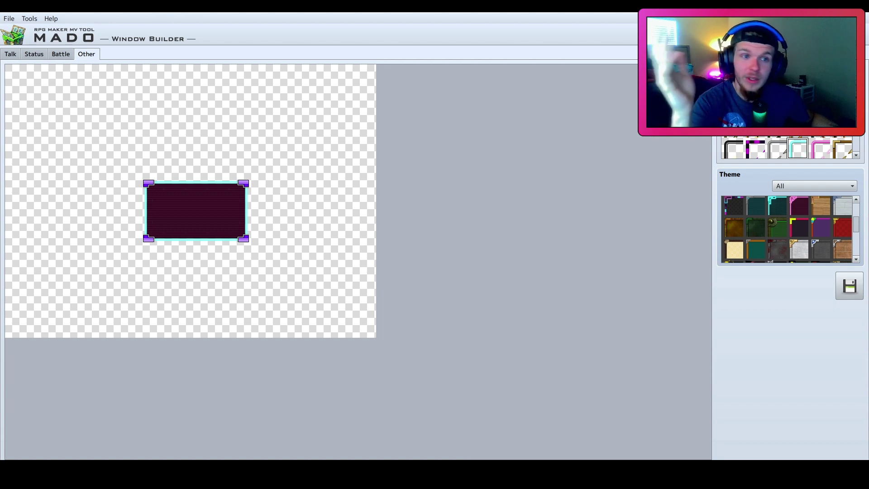
key(alt+F4)
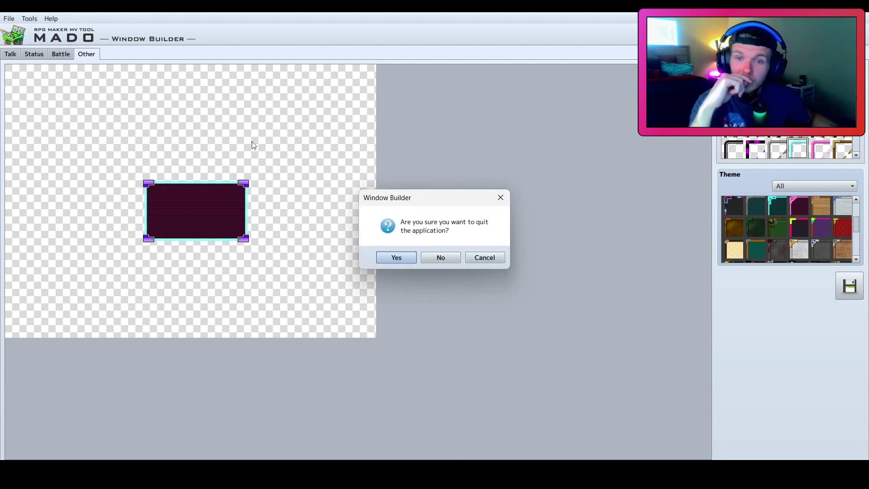
Confirm quitting Window Builder and keep the AltWindowFrame plugin ON in the Plugin Manager.
click(396, 258)
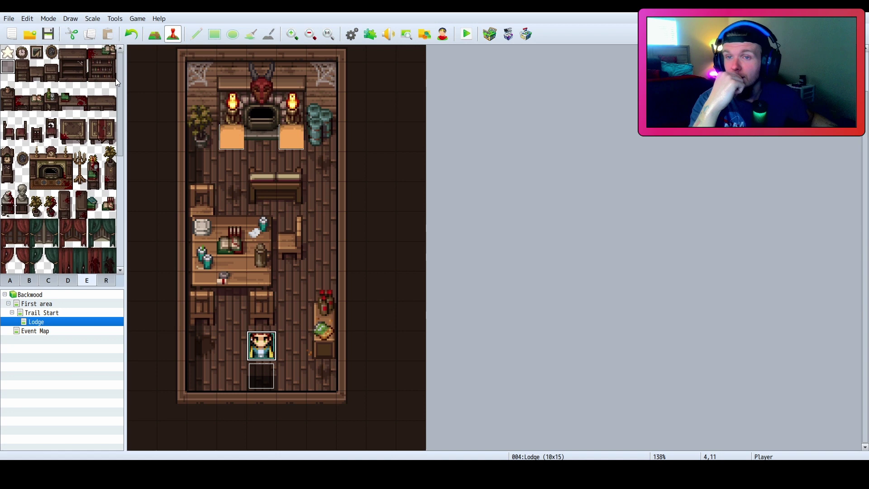
click(370, 34)
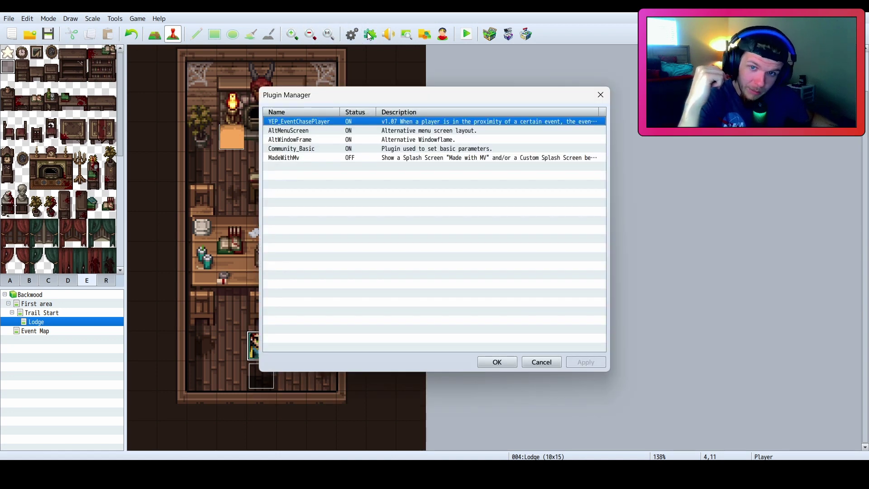
click(376, 167)
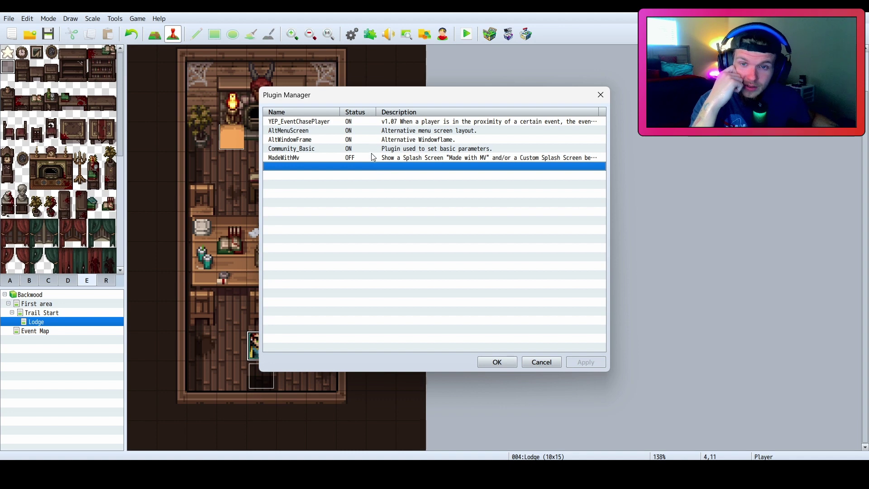
click(345, 141)
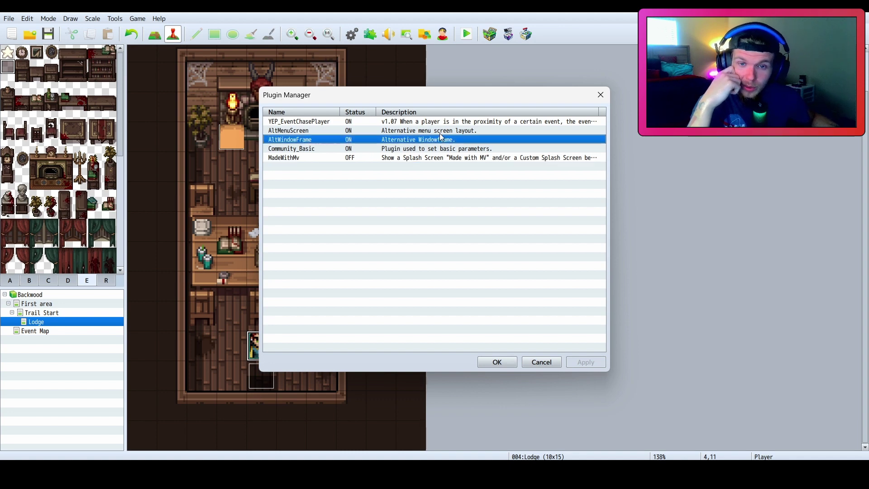
double_click(469, 145)
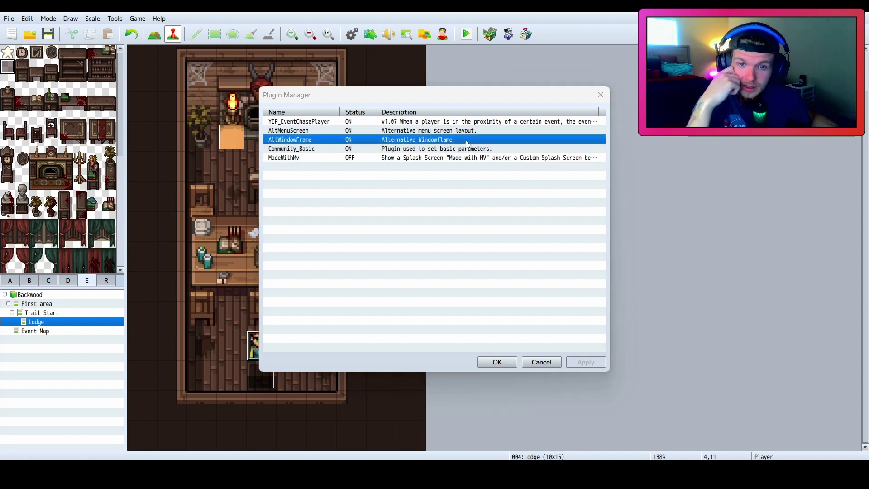
click(407, 128)
click(407, 131)
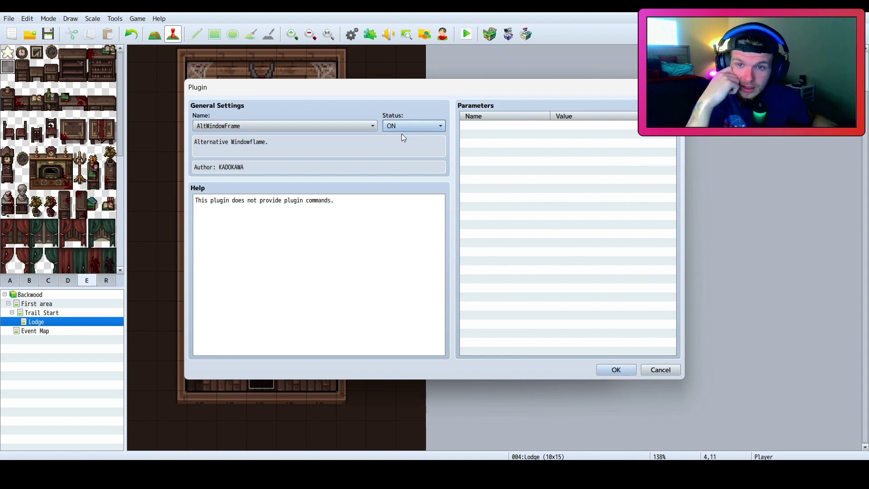
click(598, 369)
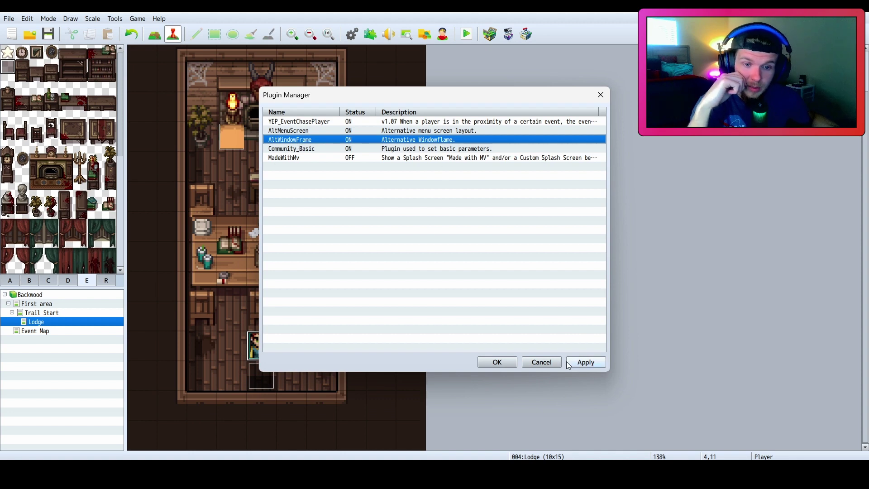
click(498, 362)
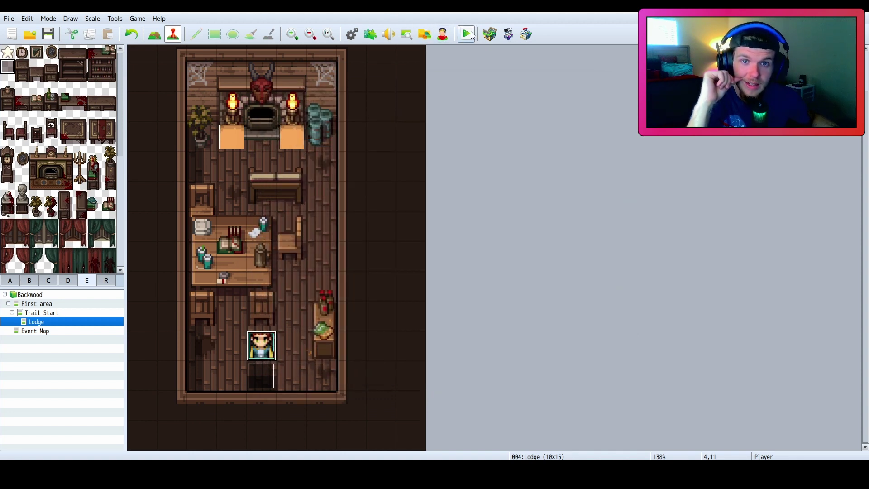
Save changes and launch a maximized playtest of the game.
click(472, 33)
click(397, 250)
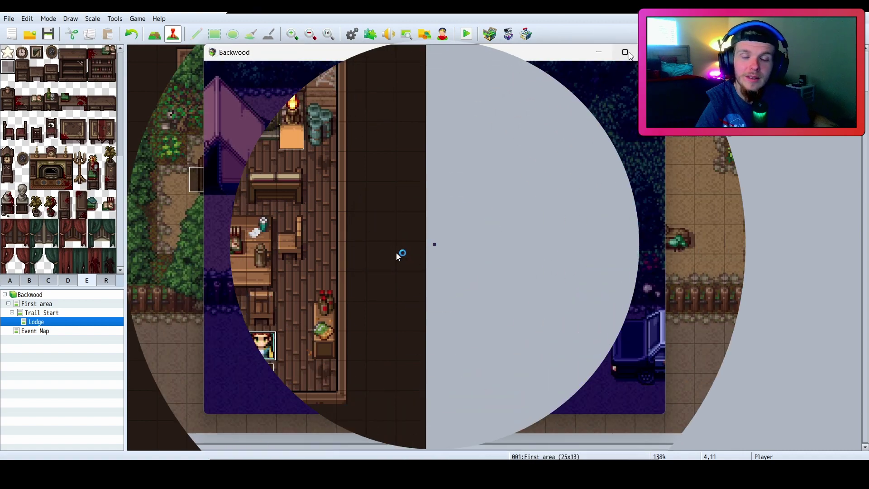
click(625, 52)
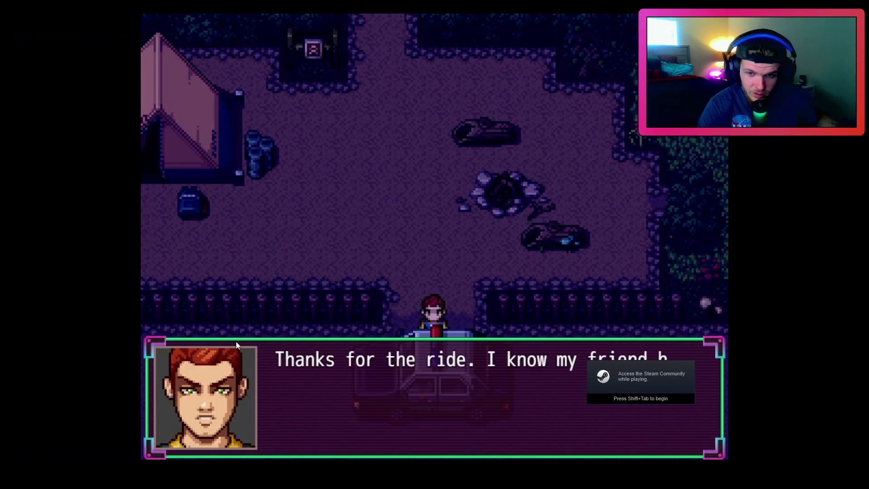
Play through the opening dialogue with the officer, picking the first choice.
click(646, 341)
click(466, 292)
click(439, 284)
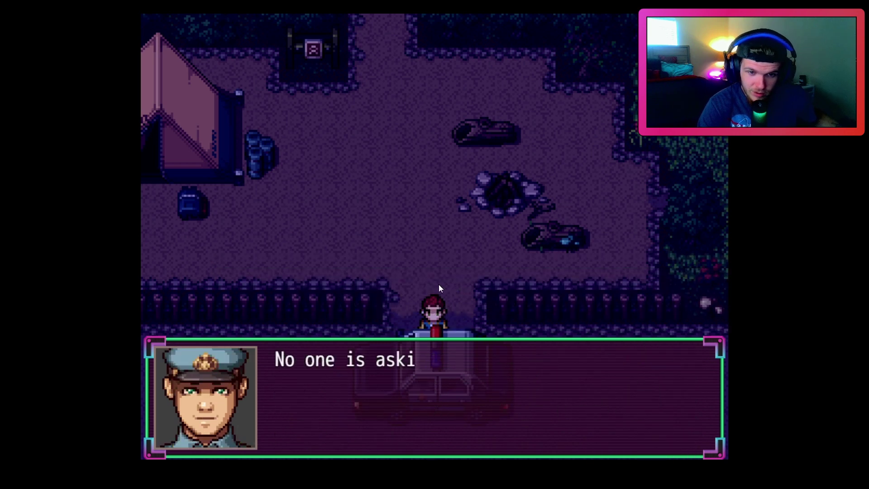
click(411, 268)
click(401, 241)
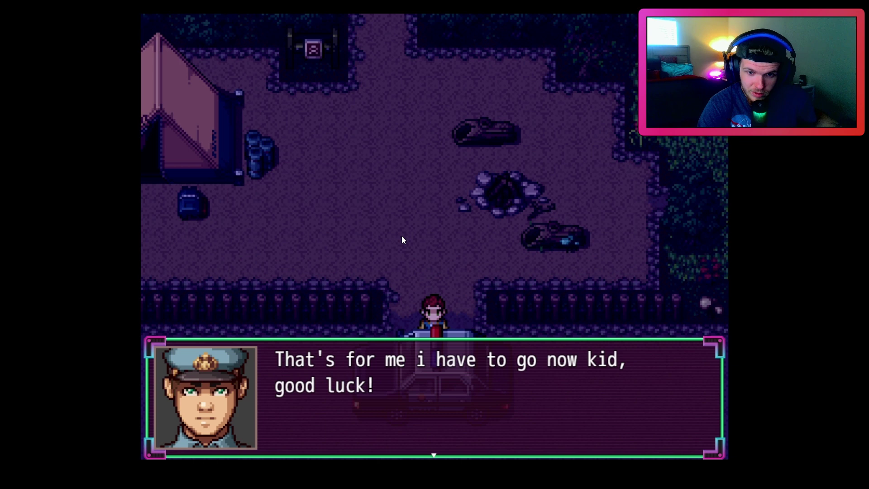
click(401, 235)
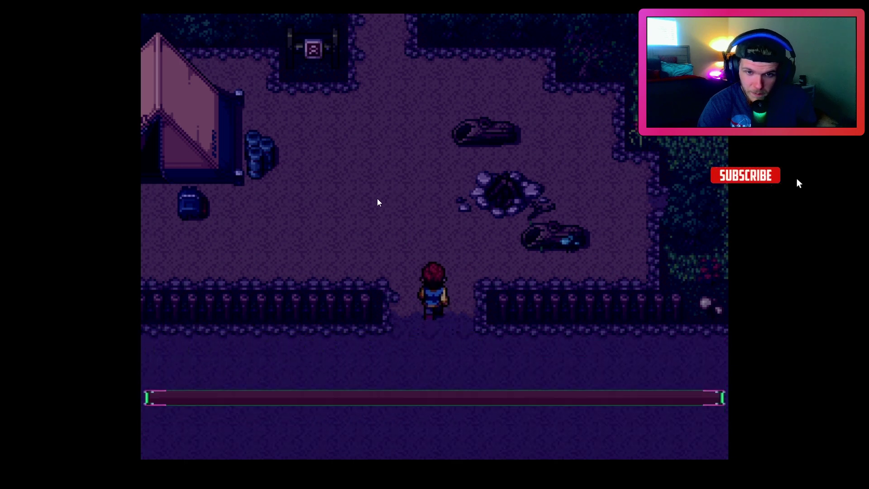
click(378, 203)
Walk to the tent, collect the page from the backpack, and examine the forest sign.
click(377, 199)
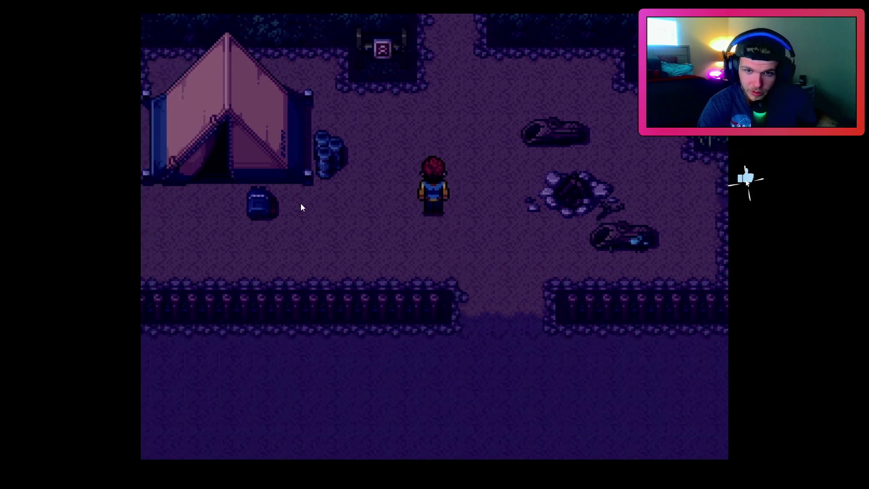
click(301, 203)
click(403, 199)
click(452, 425)
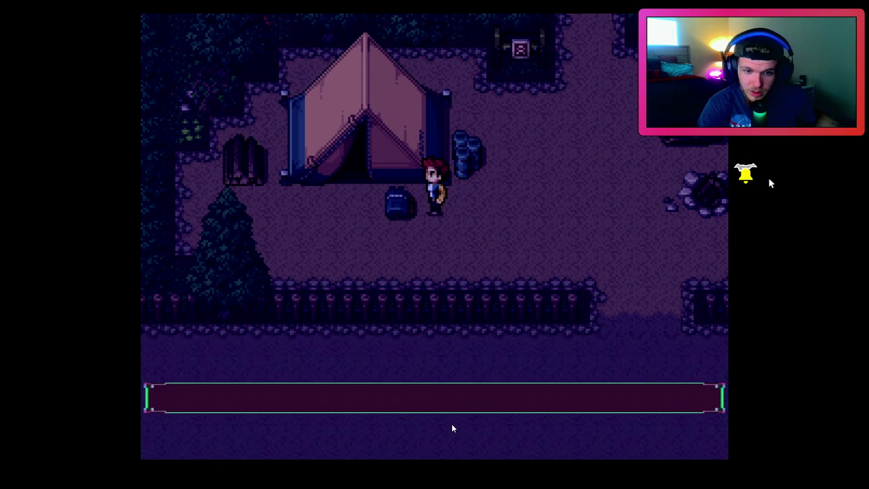
click(525, 70)
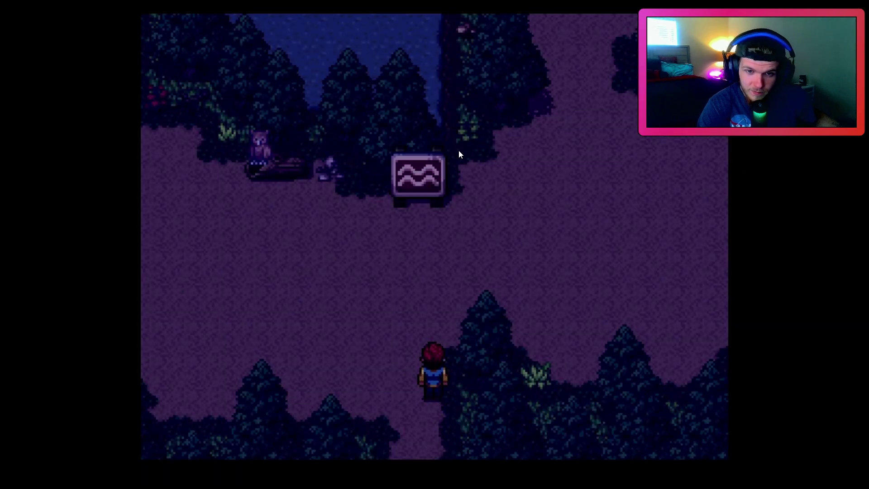
click(412, 253)
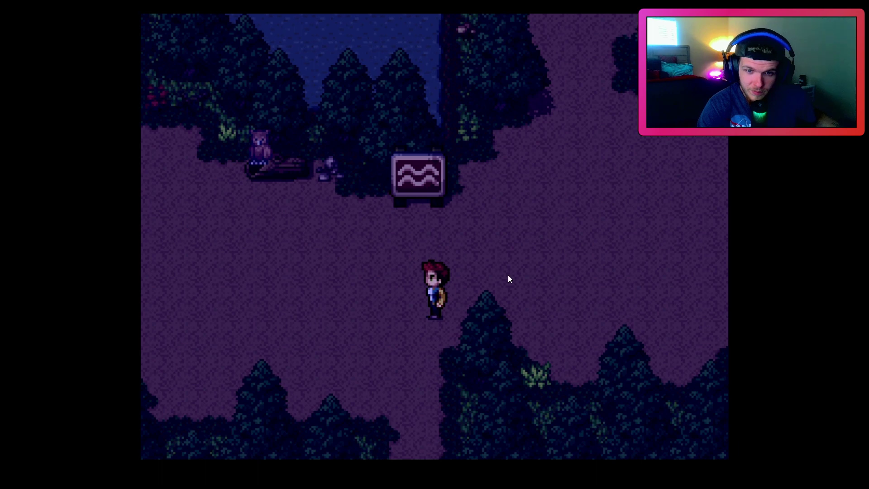
key(Left)
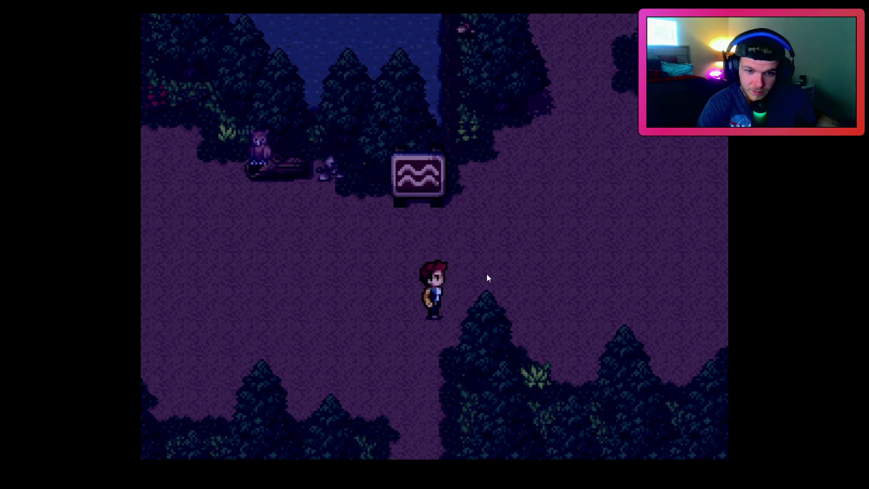
click(466, 274)
Open and close the main menu, then walk the hero back down the path.
key(Escape)
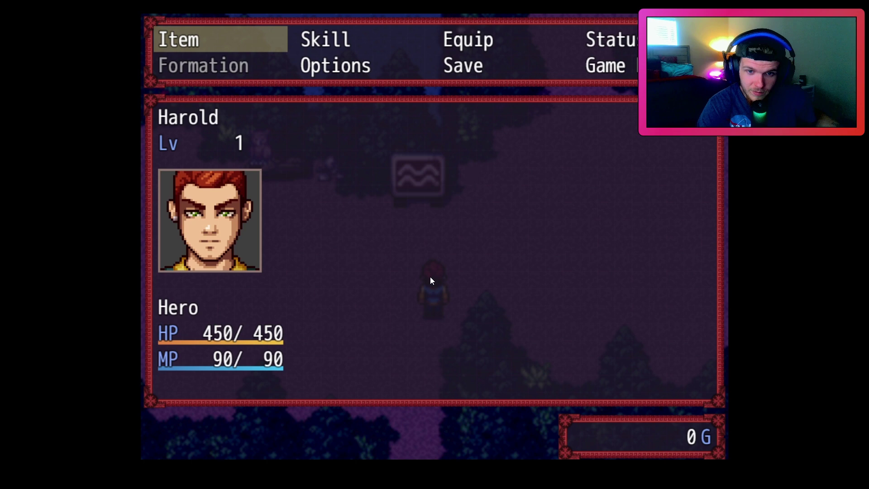
key(Escape)
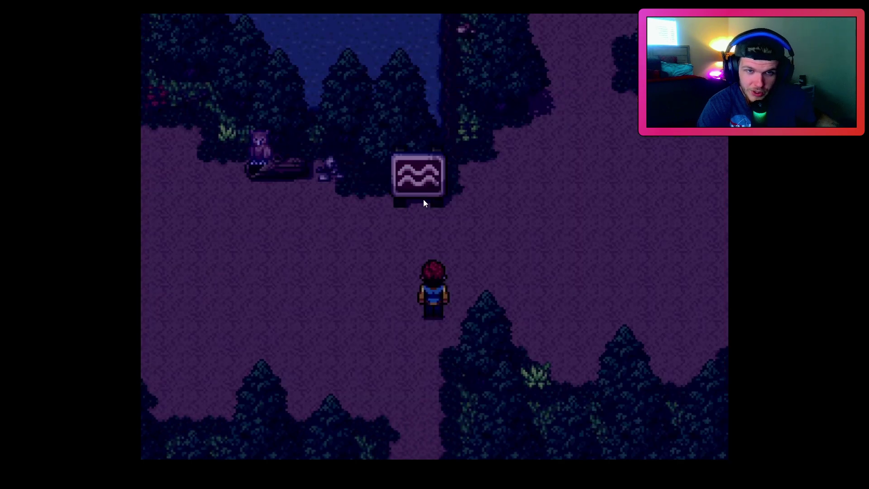
click(405, 357)
click(468, 409)
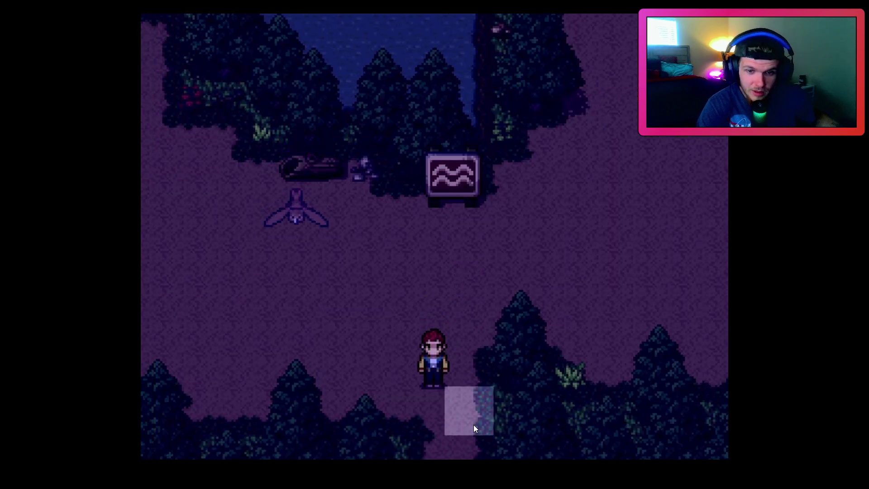
key(alt+F4)
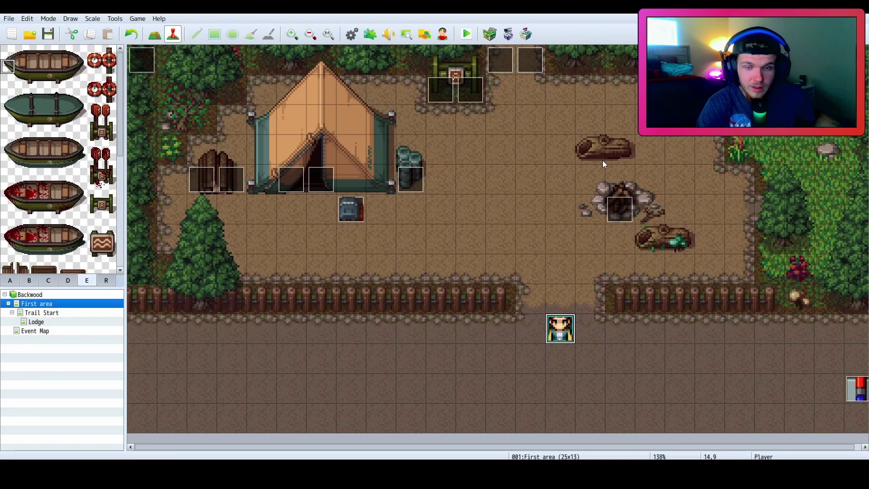